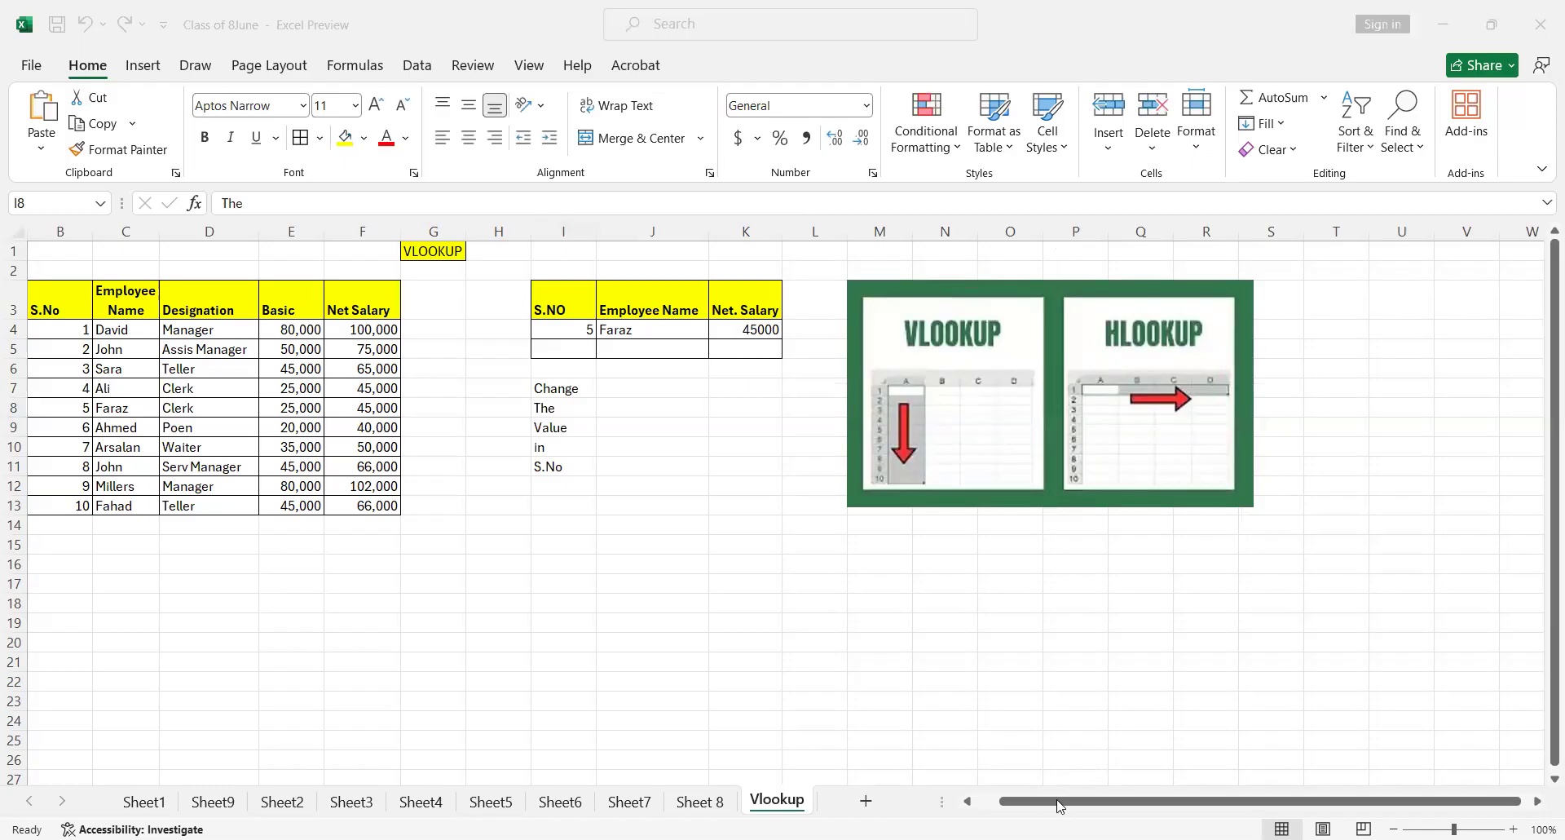
Examine the column headings of the employee table, from S.No across to Net Salary
click(913, 795)
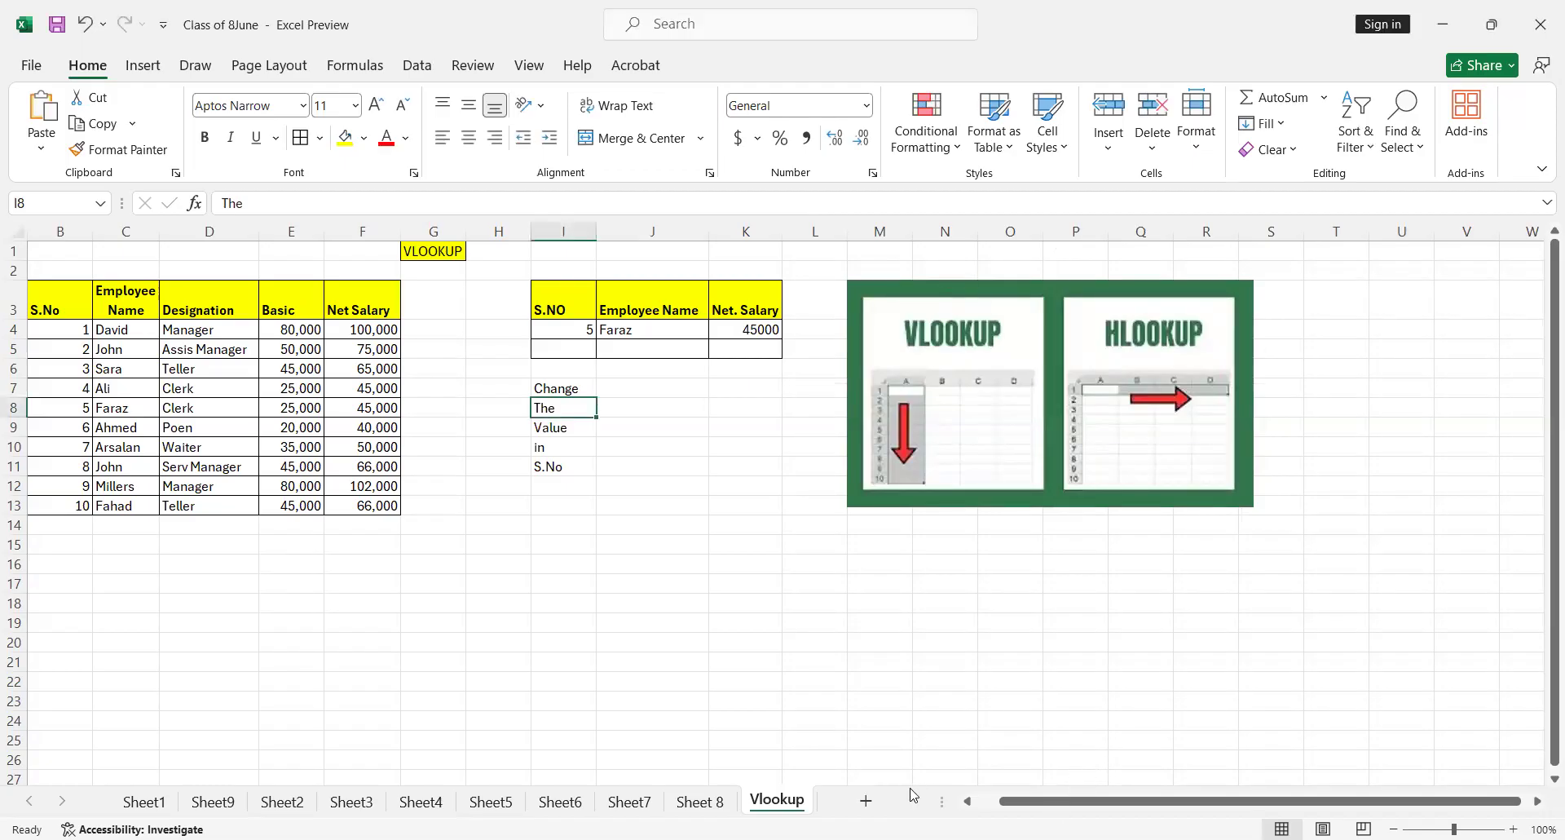
click(980, 799)
click(103, 294)
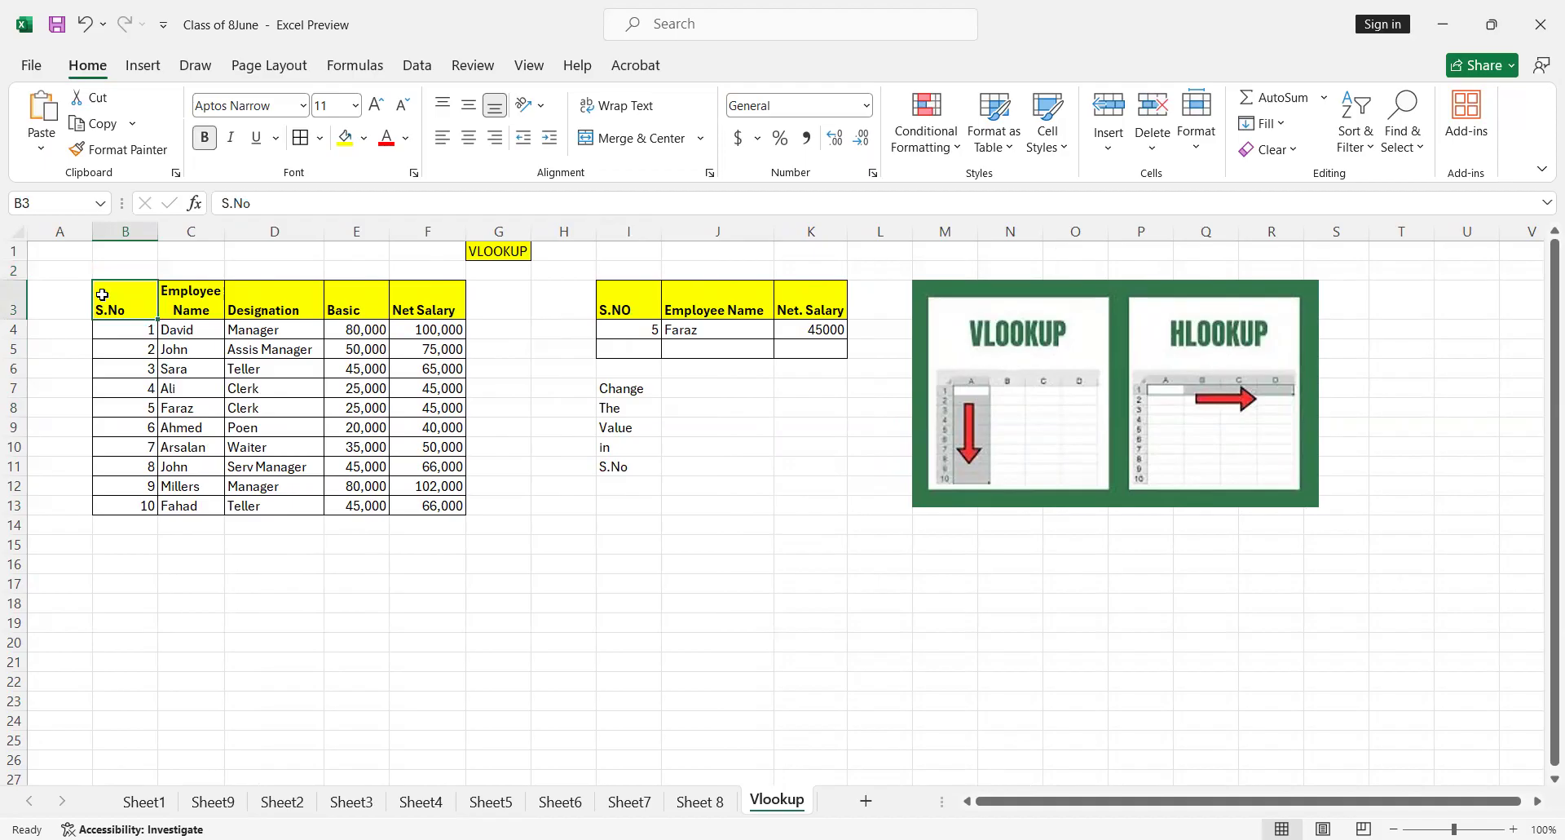
key(Right)
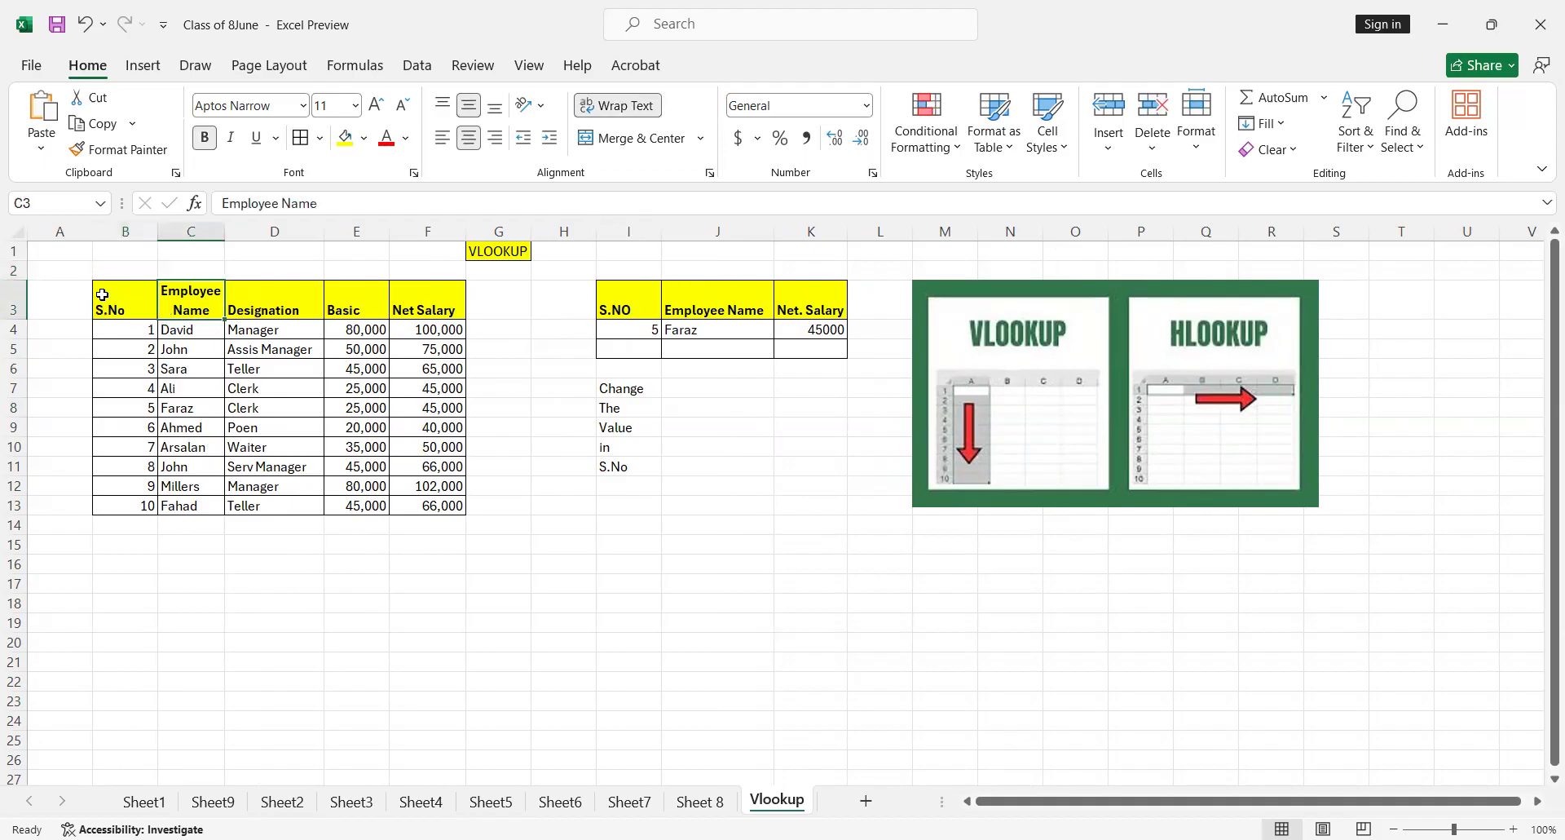
key(Right)
key(Right)
key(Right)
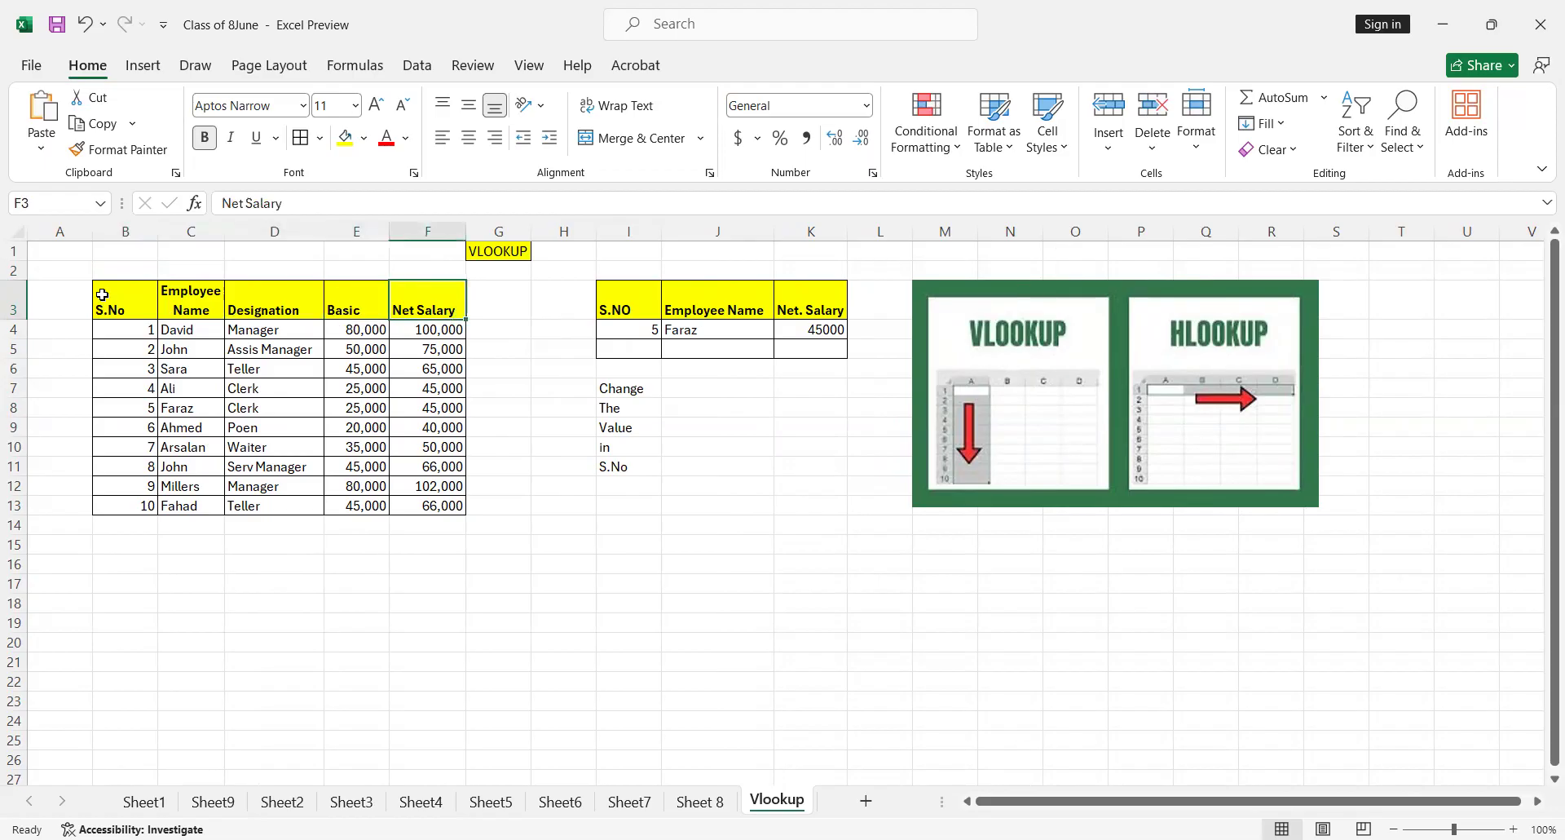
key(Up)
key(Up)
key(Right)
key(Down)
key(Left)
key(Left)
key(Left)
key(Left)
key(Left)
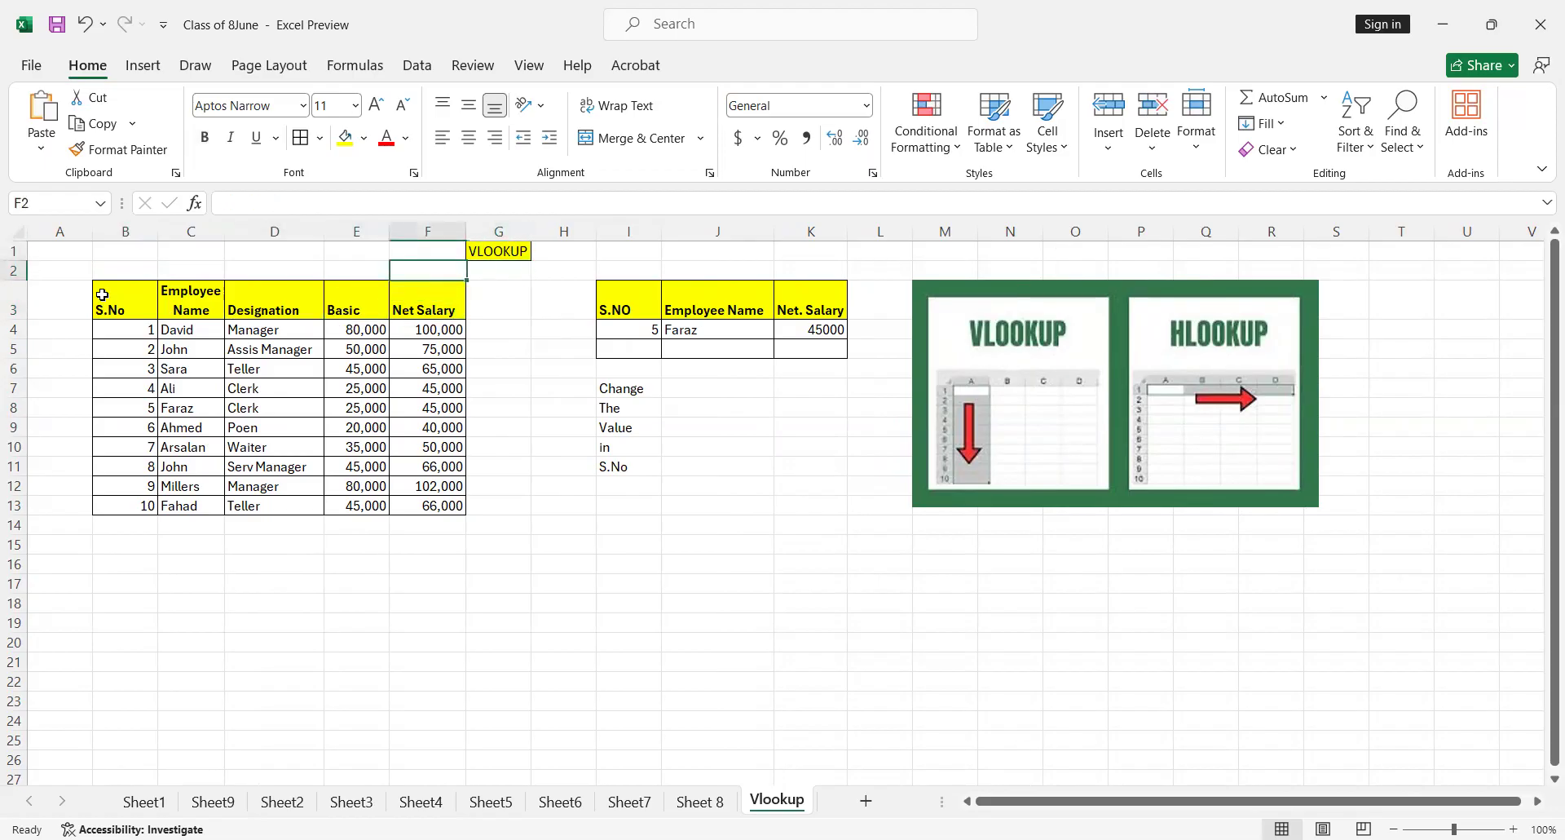
Examine the employee records row by row, including the name, designation, basic and net salary values
key(Down)
key(Down)
key(Down)
key(Down)
key(Down)
key(Down)
key(Down)
key(Down)
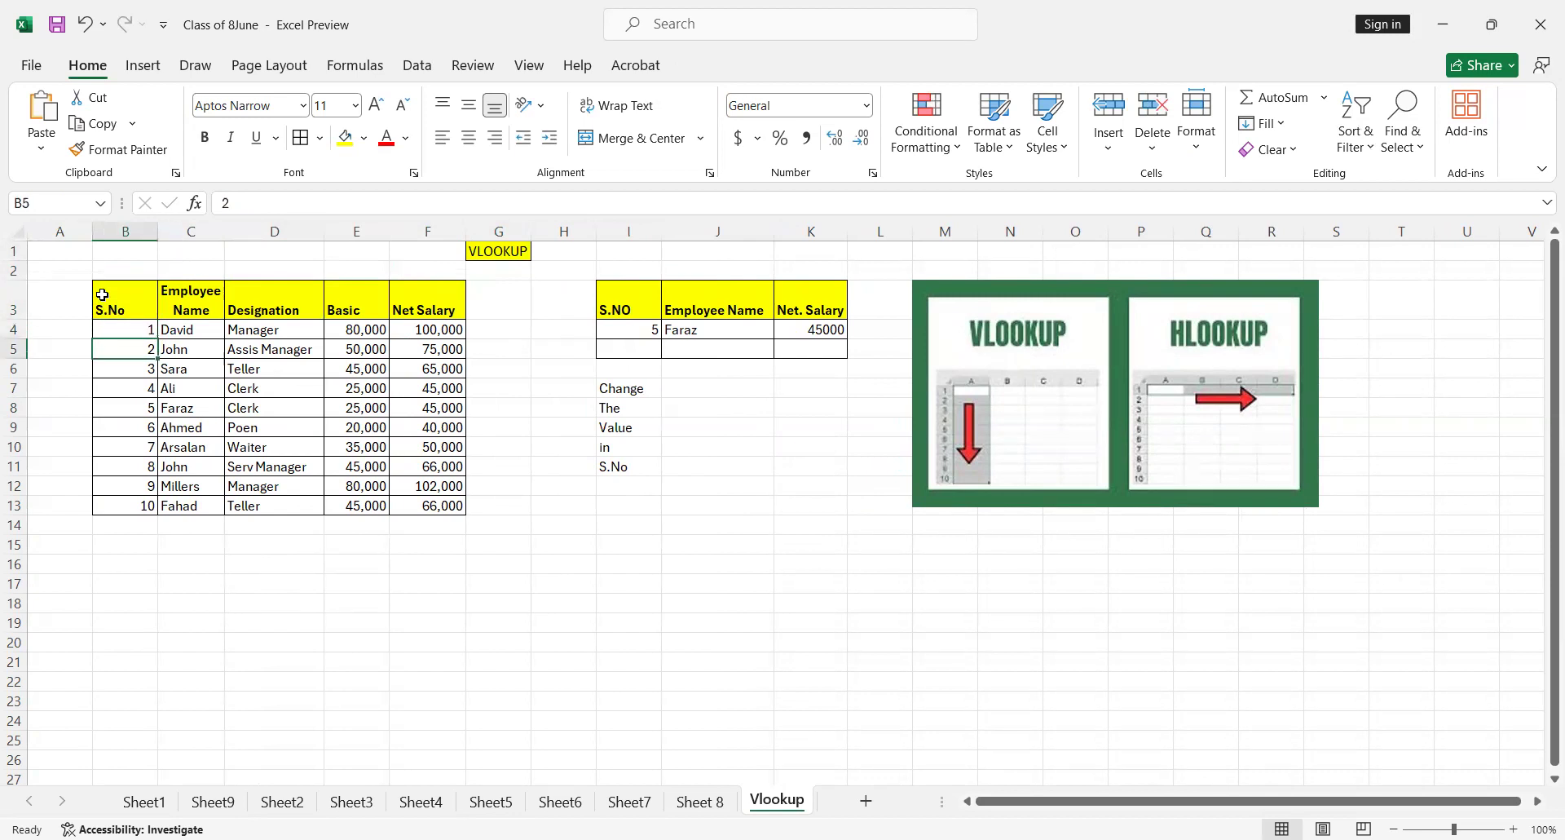
key(Right)
key(Right)
key(Up)
key(Up)
key(Up)
key(Up)
key(Up)
key(Up)
key(Left)
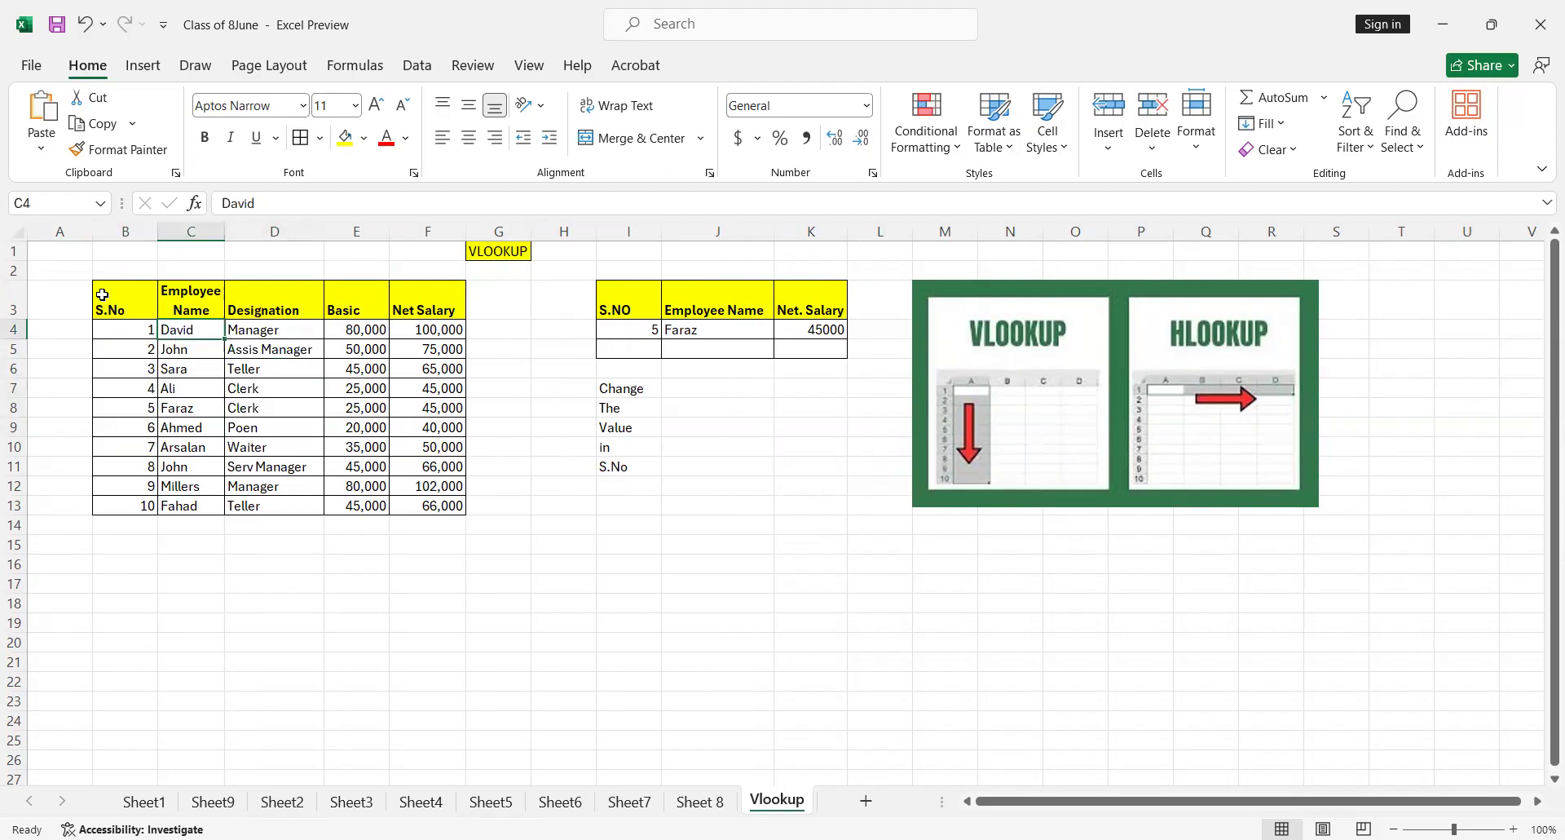
key(Down)
key(Down)
key(Down)
key(Right)
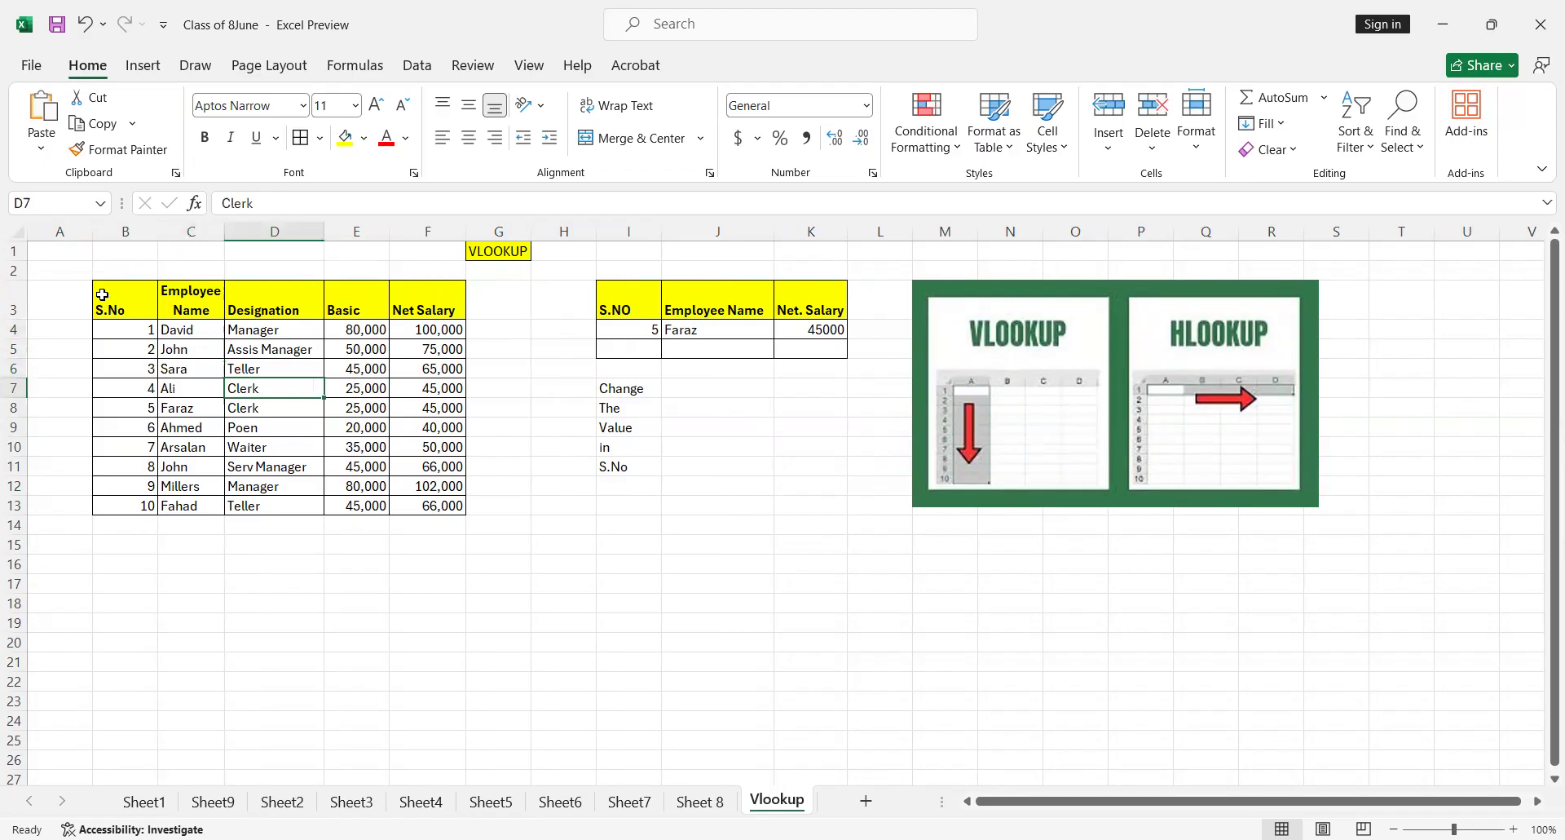
key(Right)
key(Right)
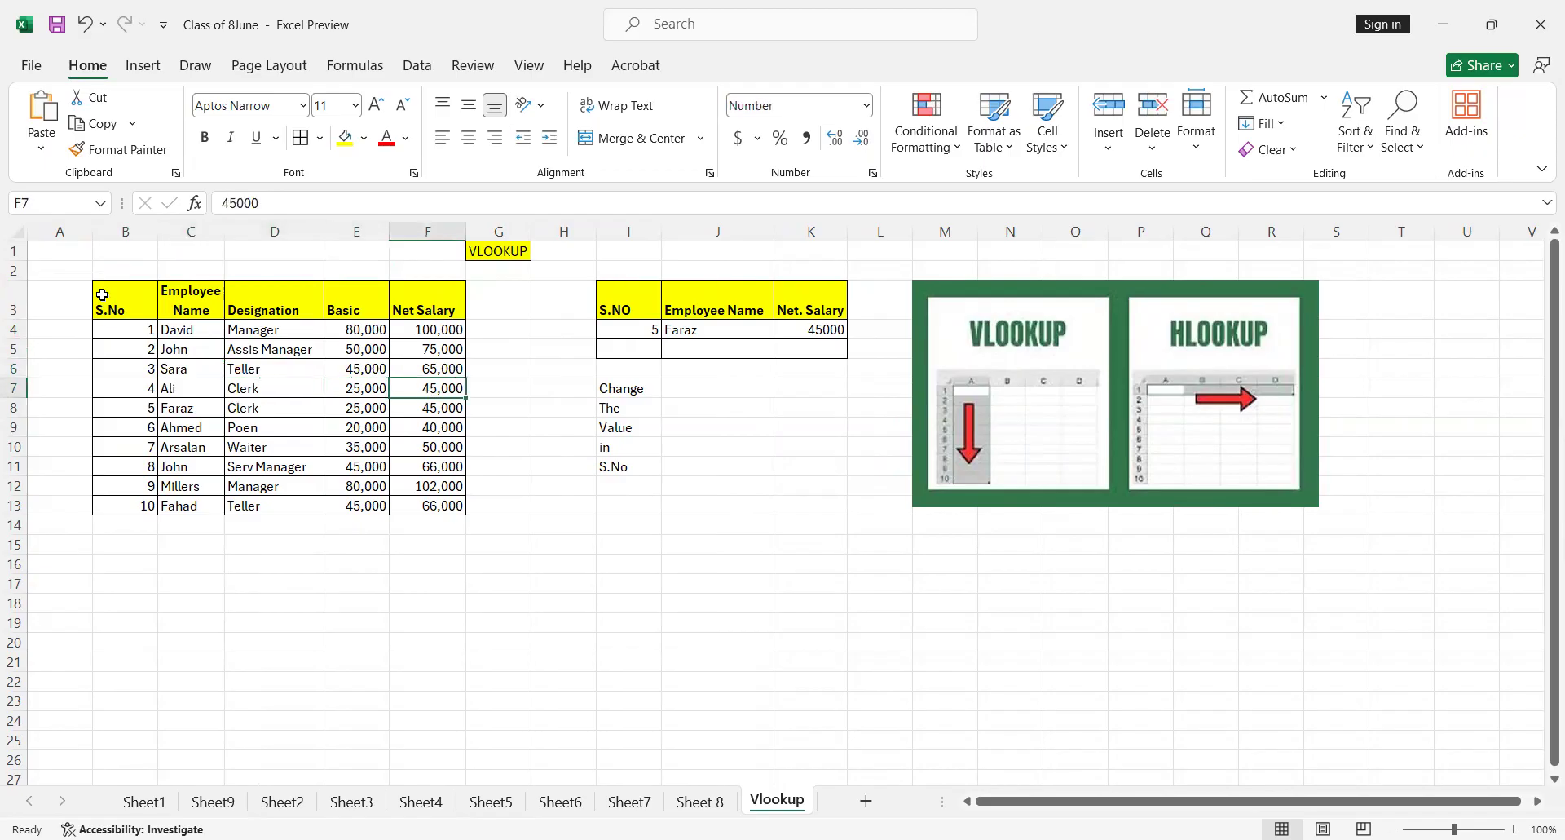
key(Up)
key(Up)
key(Up)
key(Up)
key(Up)
key(Up)
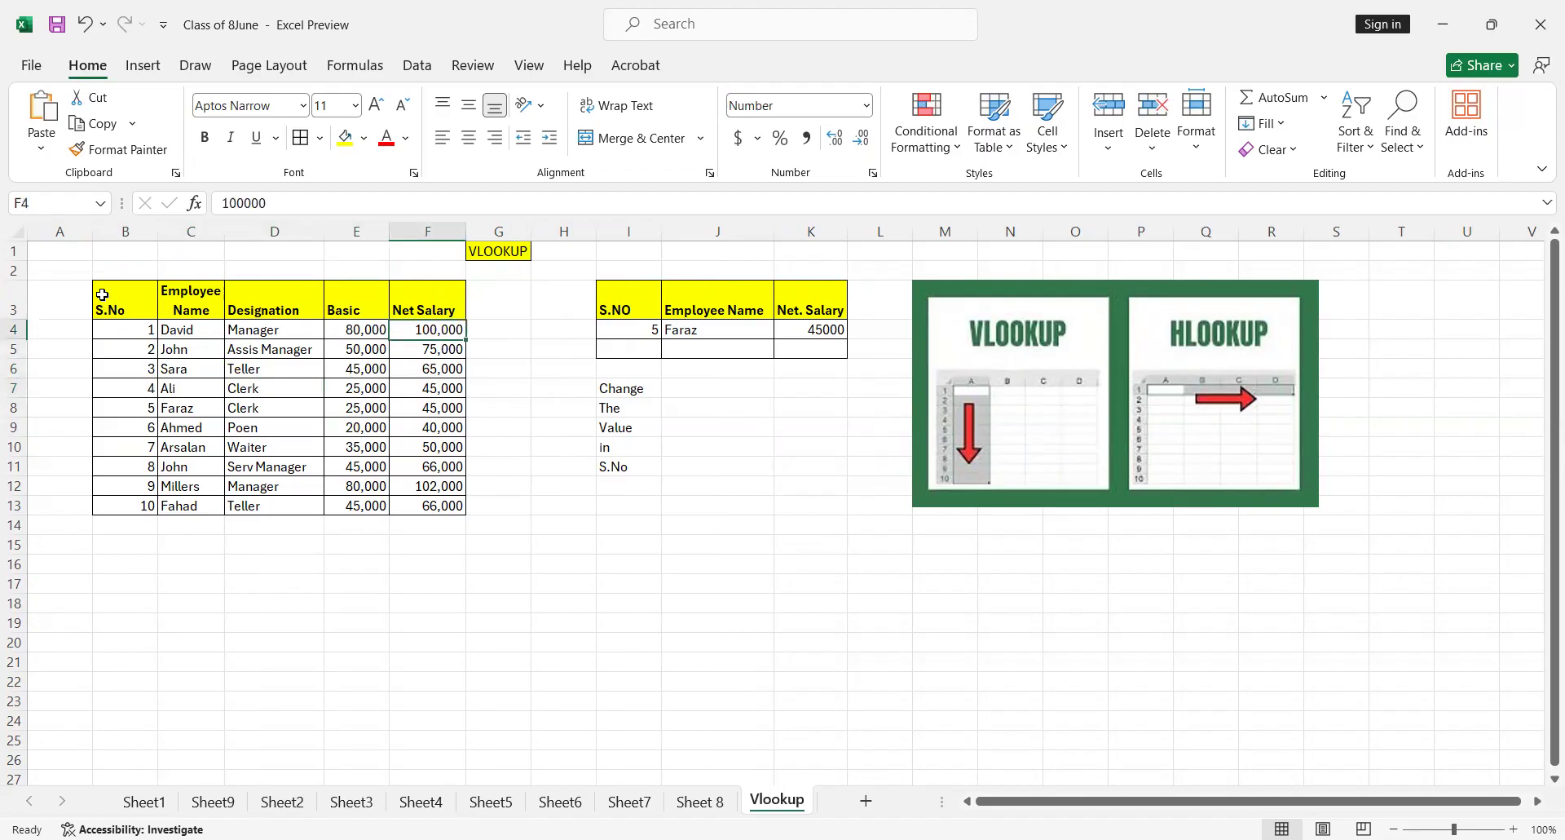
key(Right)
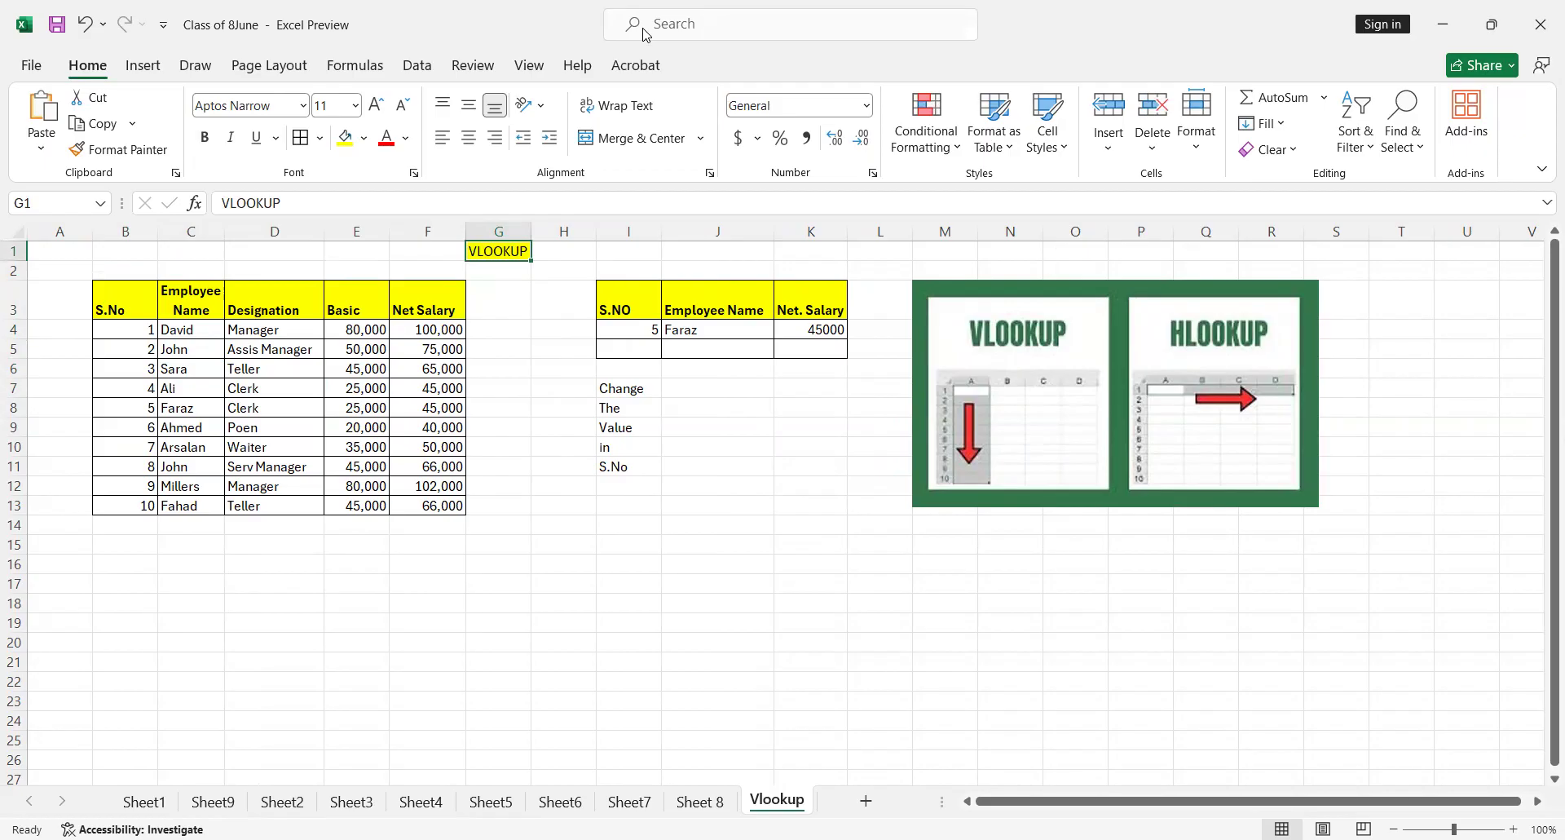
Try 8 and 4 in turn as the S.NO lookup value in cell I4
key(Down)
key(Right)
key(Right)
key(Down)
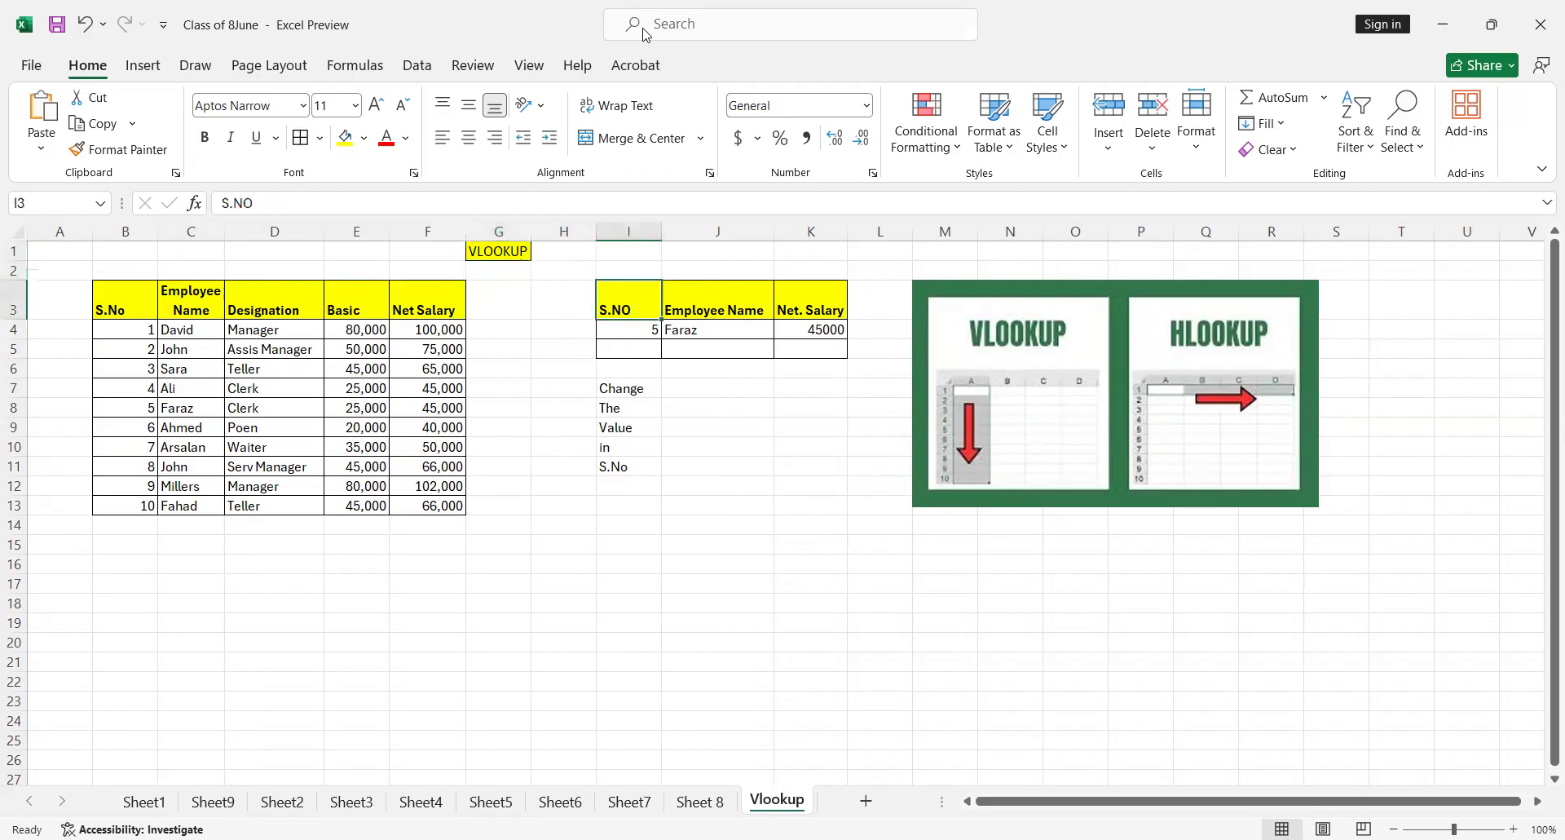
key(Down)
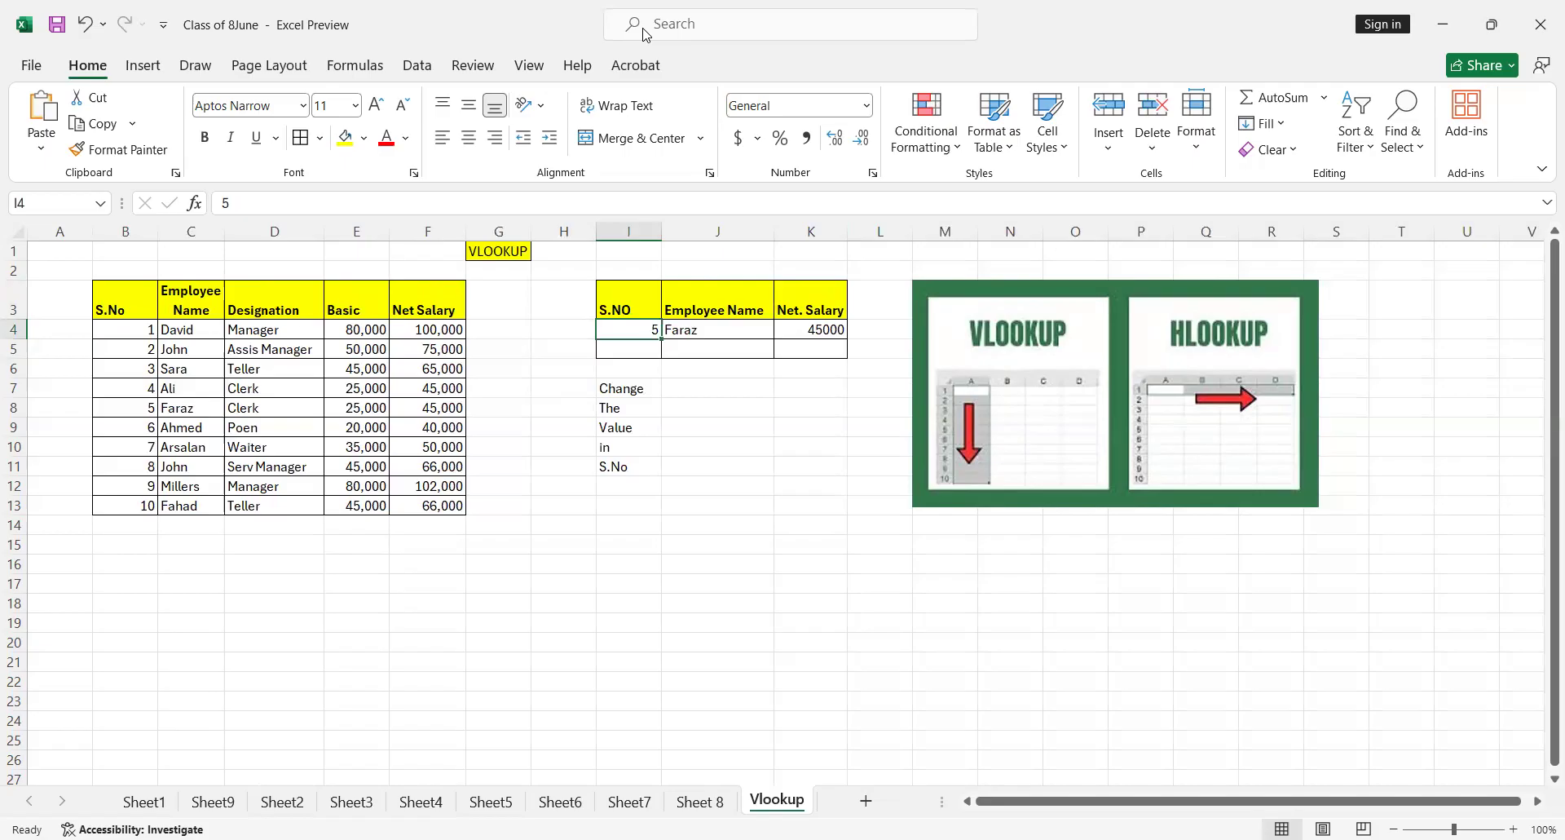
text(8)
key(Right)
key(Left)
text(4)
key(Return)
Check the source record for serial number 4 in the employee table against the lookup result
key(Down)
key(Left)
key(Left)
key(Left)
key(Left)
key(Left)
key(Left)
key(Left)
key(Down)
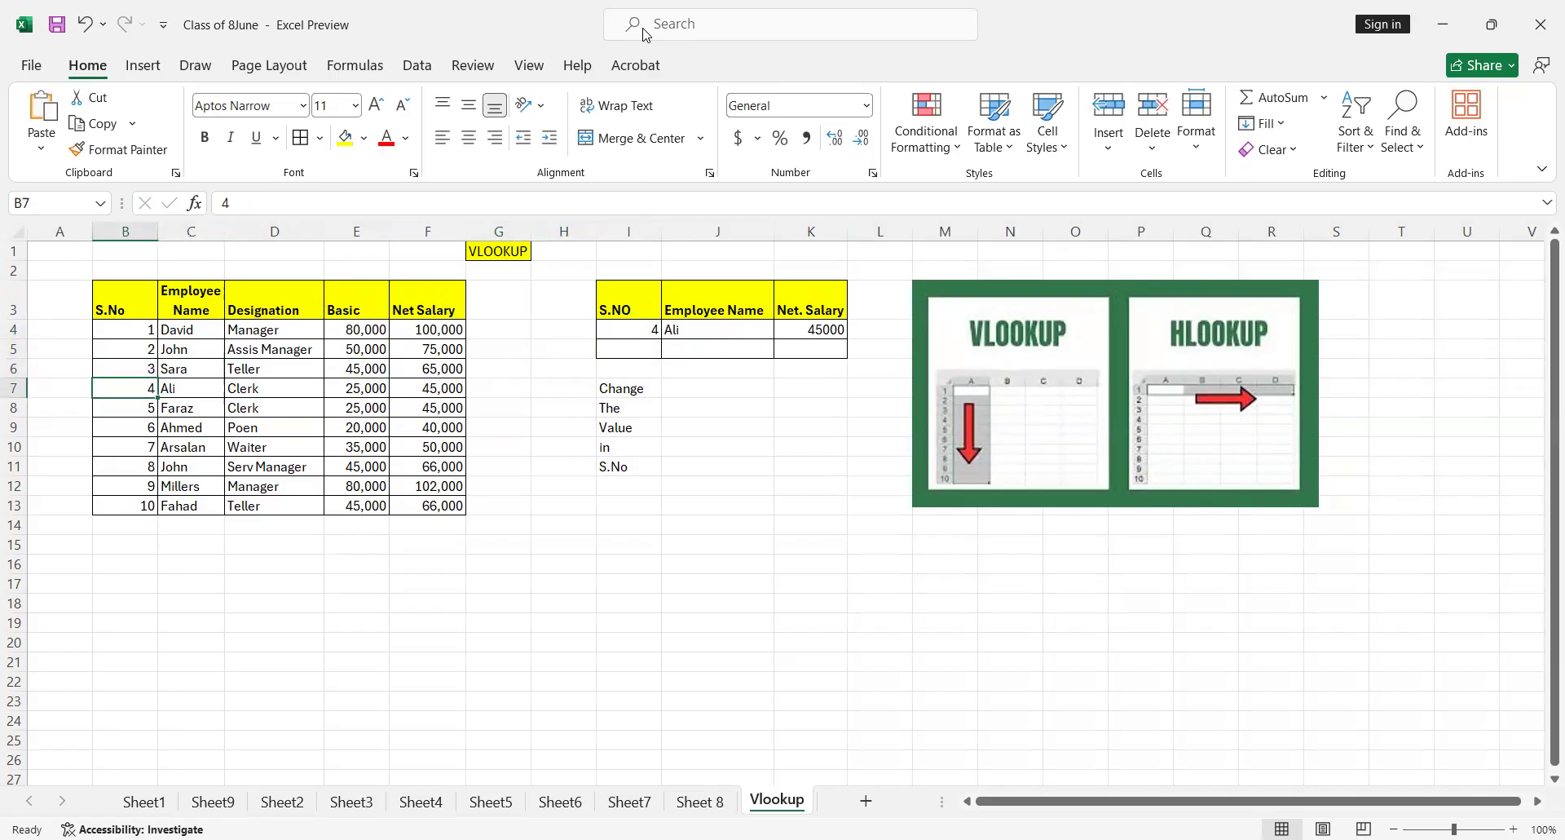
key(Right)
key(Right)
key(Right)
key(Right)
key(Right)
key(Left)
key(Up)
key(Up)
key(Up)
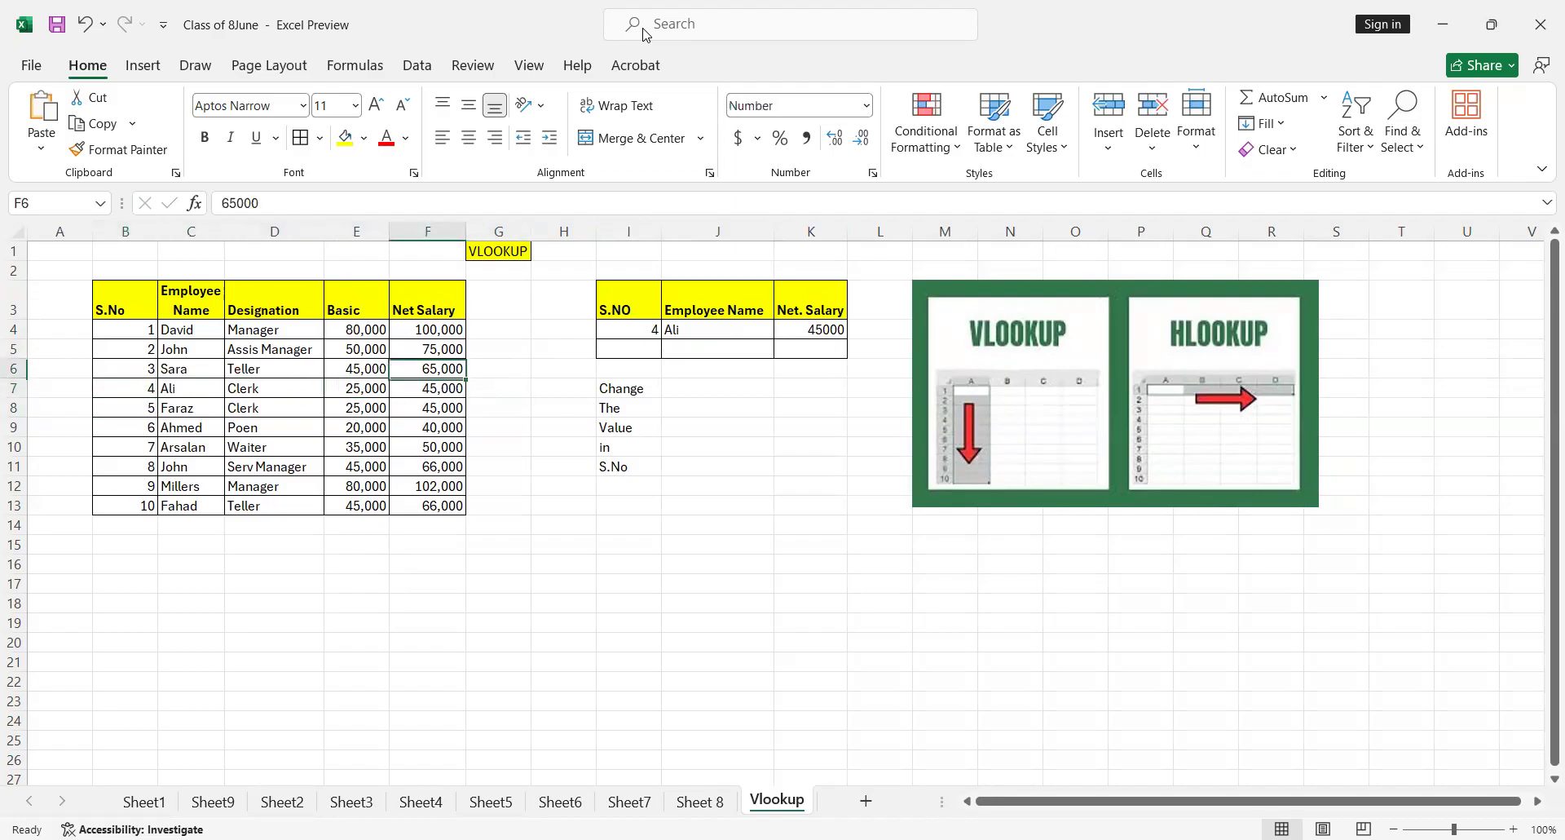
Set the S.NO lookup value in cell I4 to 1
key(Right)
key(Right)
key(Right)
text(1)
key(Return)
key(Up)
Compare the source record for serial number 1 with the name and net salary in the lookup table
key(Left)
key(Left)
key(Left)
key(Left)
key(Left)
key(Left)
key(Left)
key(Right)
key(Right)
key(Right)
key(Right)
key(Right)
key(Right)
key(Right)
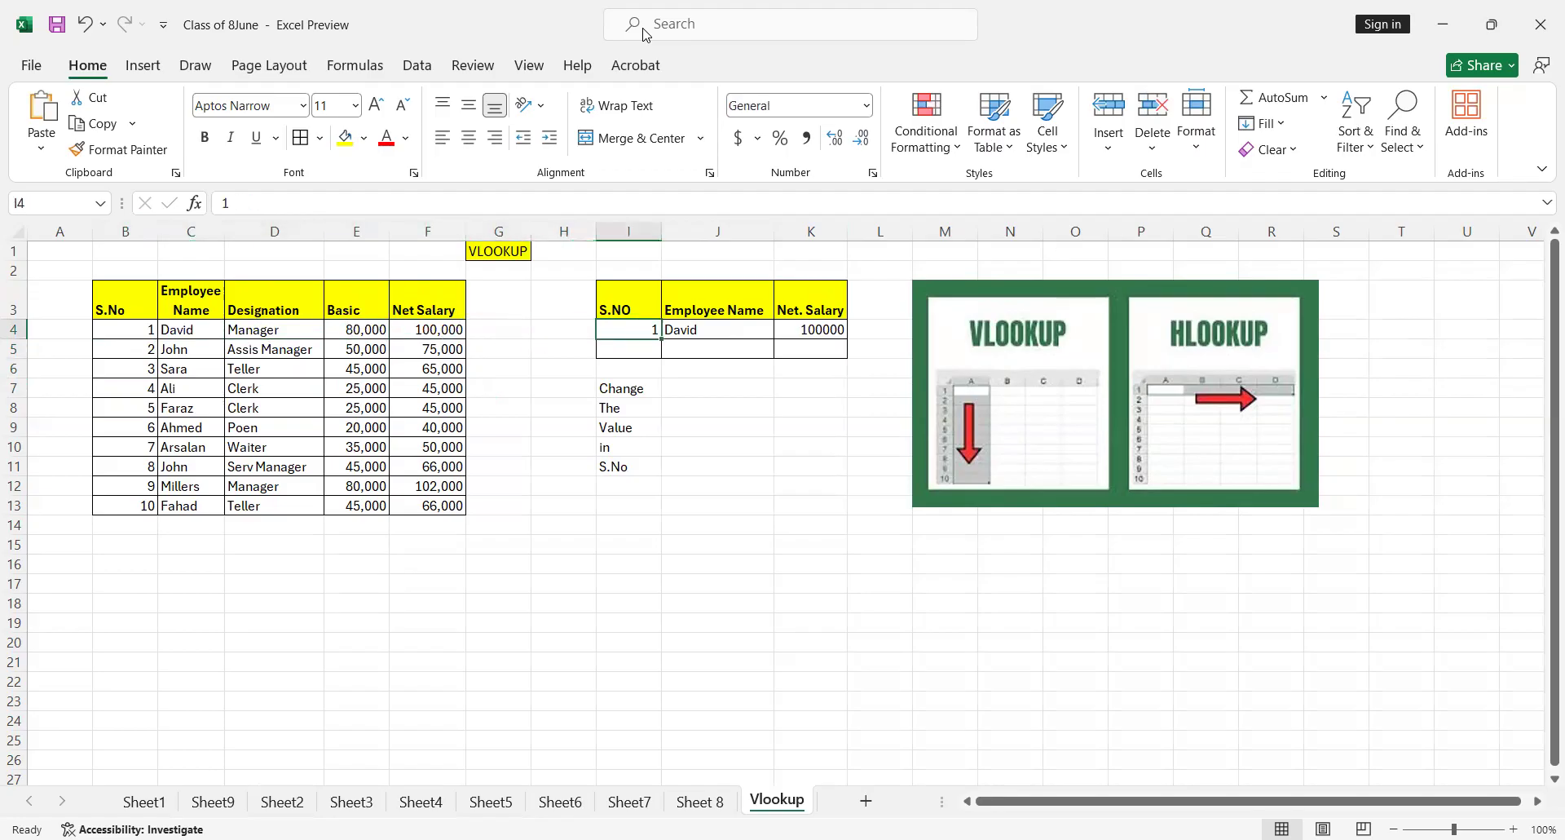
key(Left)
key(Up)
key(Up)
key(Up)
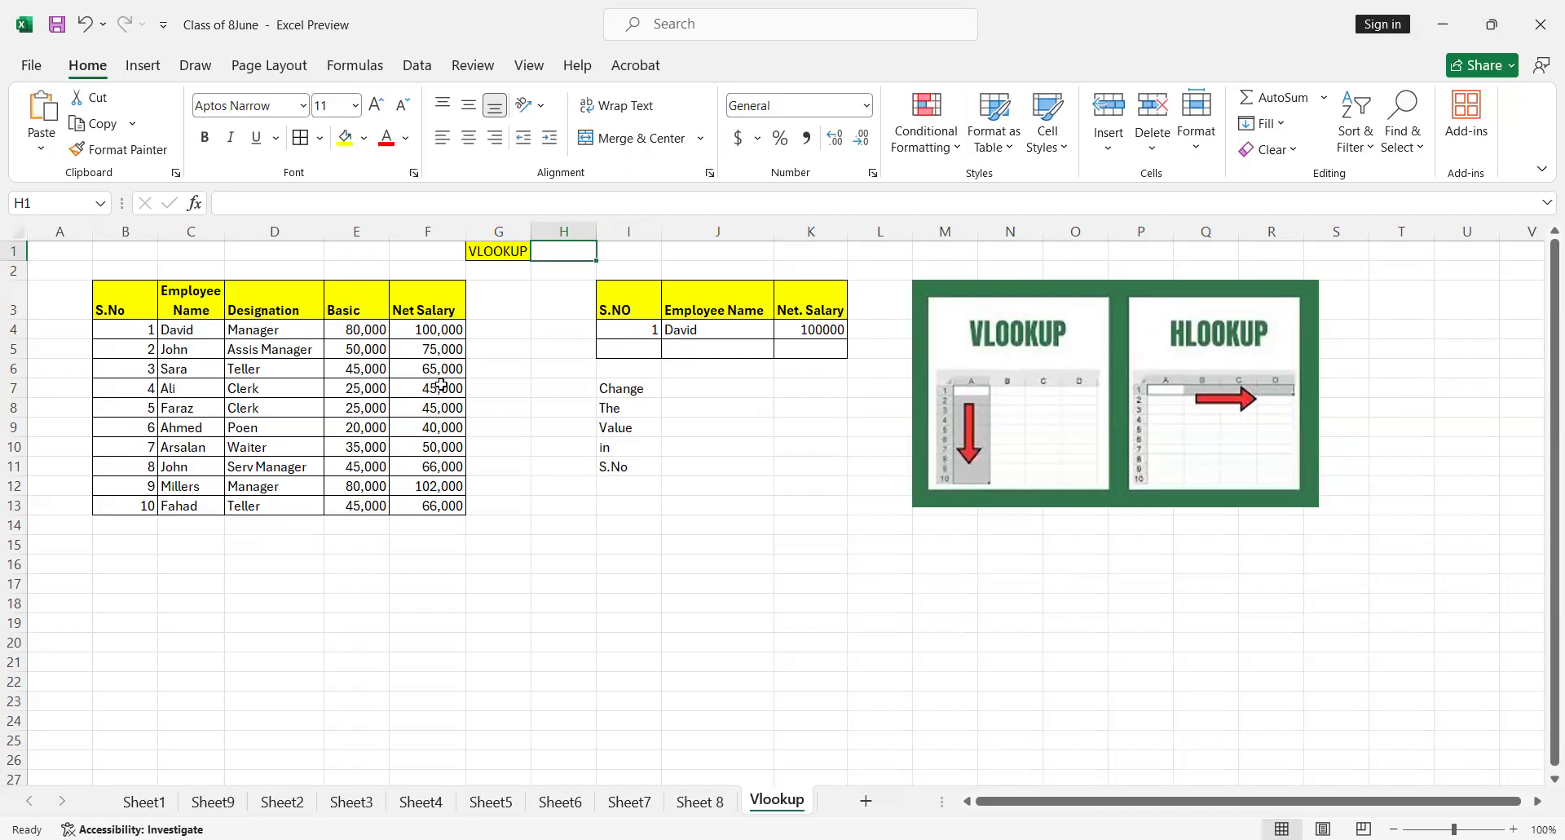
key(Down)
key(Down)
key(Down)
key(Down)
key(Left)
key(Left)
key(Left)
key(Left)
key(Left)
key(Left)
key(Left)
key(Up)
key(Up)
key(Up)
key(Right)
key(Down)
key(Right)
key(Right)
key(Right)
key(Right)
key(Down)
key(Down)
key(Down)
key(Down)
key(Down)
key(Down)
key(Down)
key(Down)
key(Down)
key(Left)
key(Left)
key(Left)
key(Left)
key(Down)
key(Right)
key(Right)
key(Right)
key(Right)
key(Right)
key(Up)
key(Left)
key(Up)
key(Left)
key(Left)
key(Left)
key(Left)
key(Up)
key(Up)
key(Up)
key(Up)
key(Up)
key(Up)
key(Up)
key(Up)
key(Down)
key(Right)
key(Right)
key(Right)
key(Right)
key(Right)
key(Right)
key(Right)
key(Left)
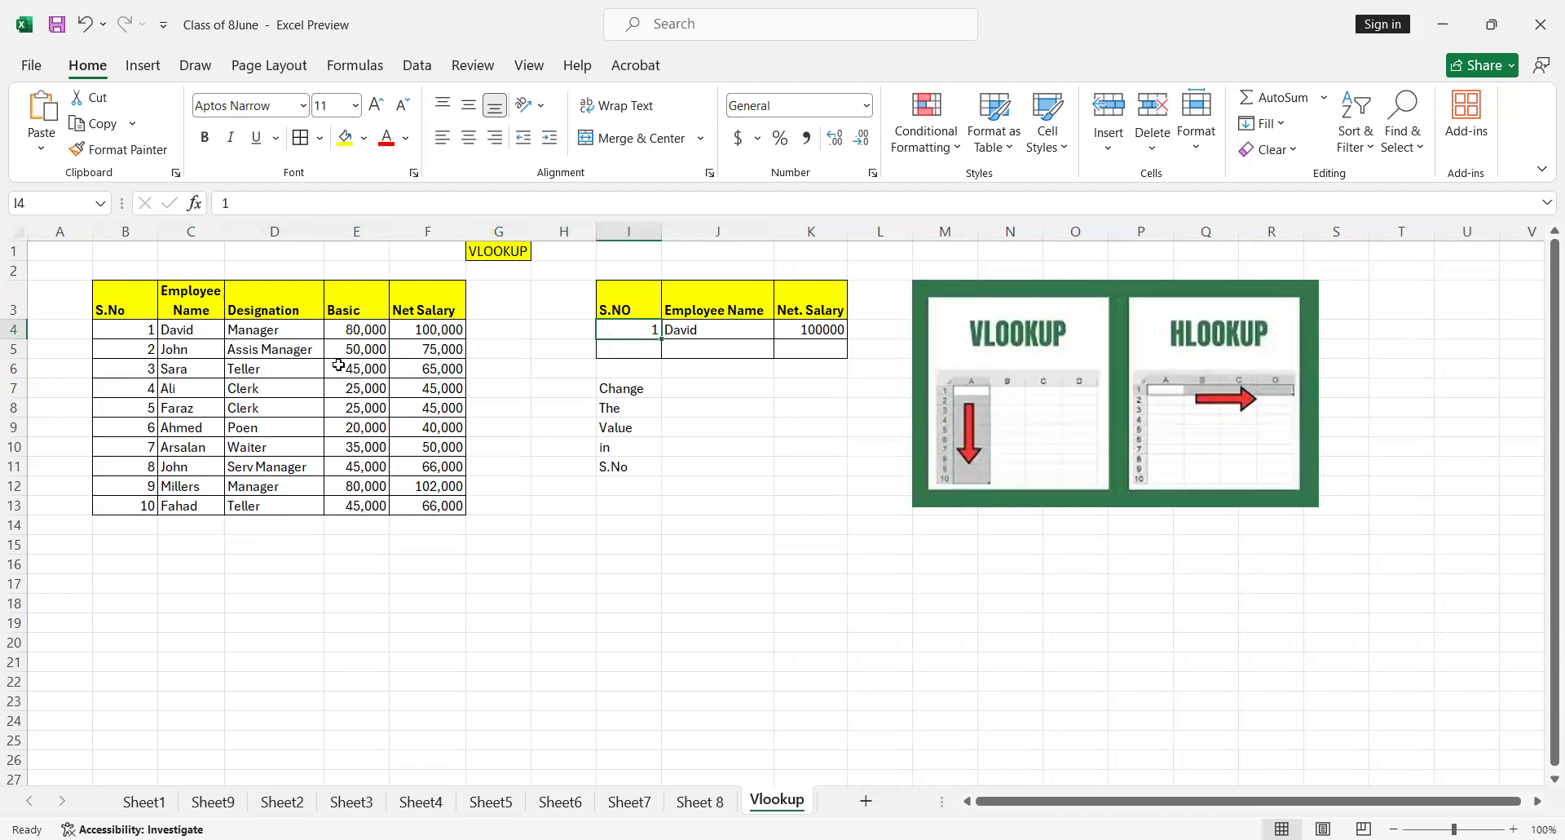
Enter the headings S.NO, Employee Name and Basic in cells I13 to K13 for a second lookup table
key(Down)
key(Down)
key(Down)
key(Down)
key(Down)
key(Down)
key(Down)
key(Down)
key(Down)
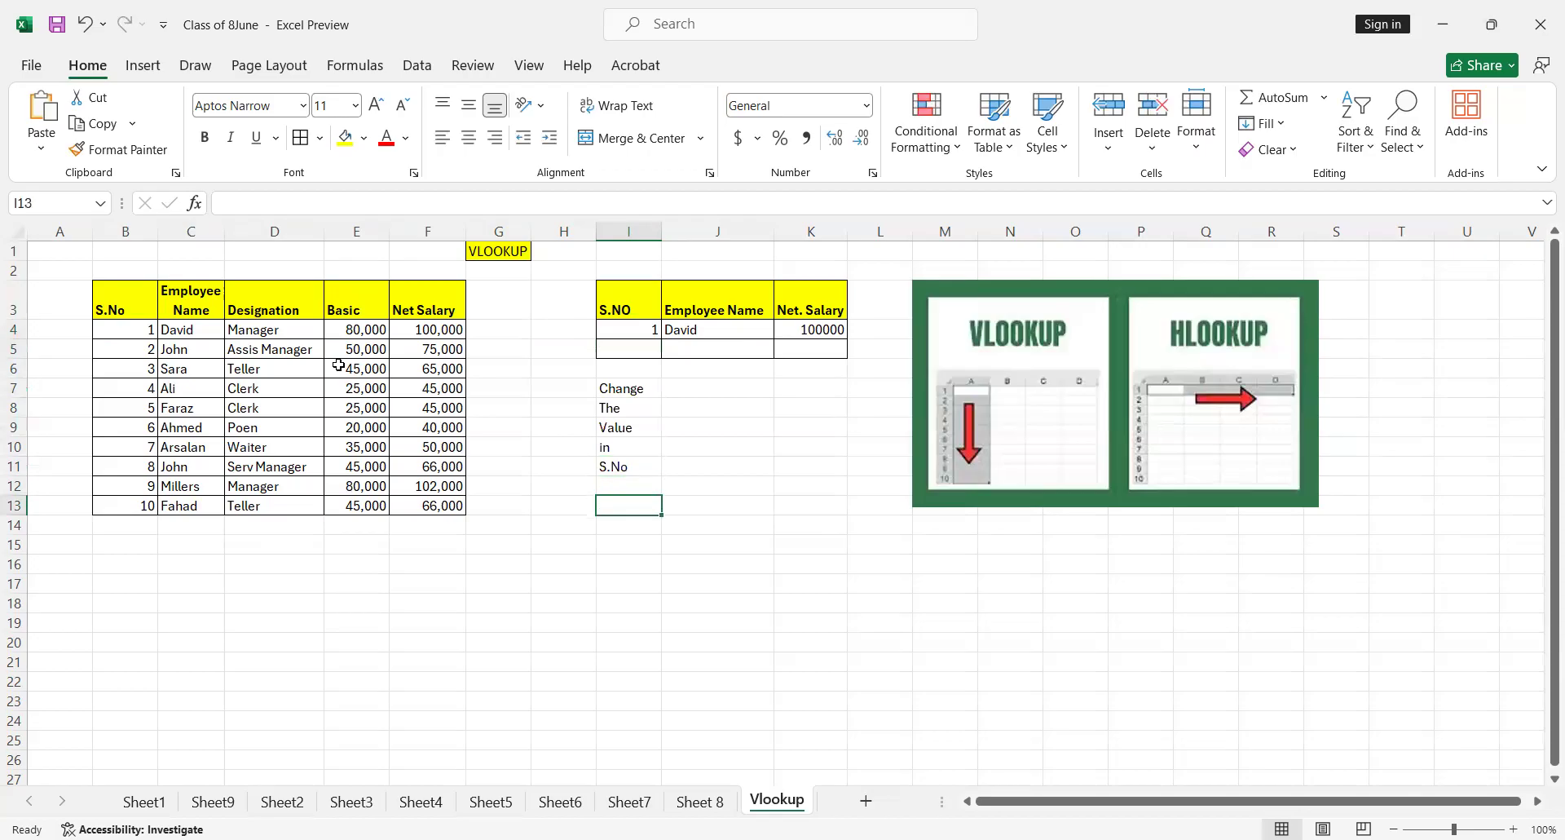
text(S.N)
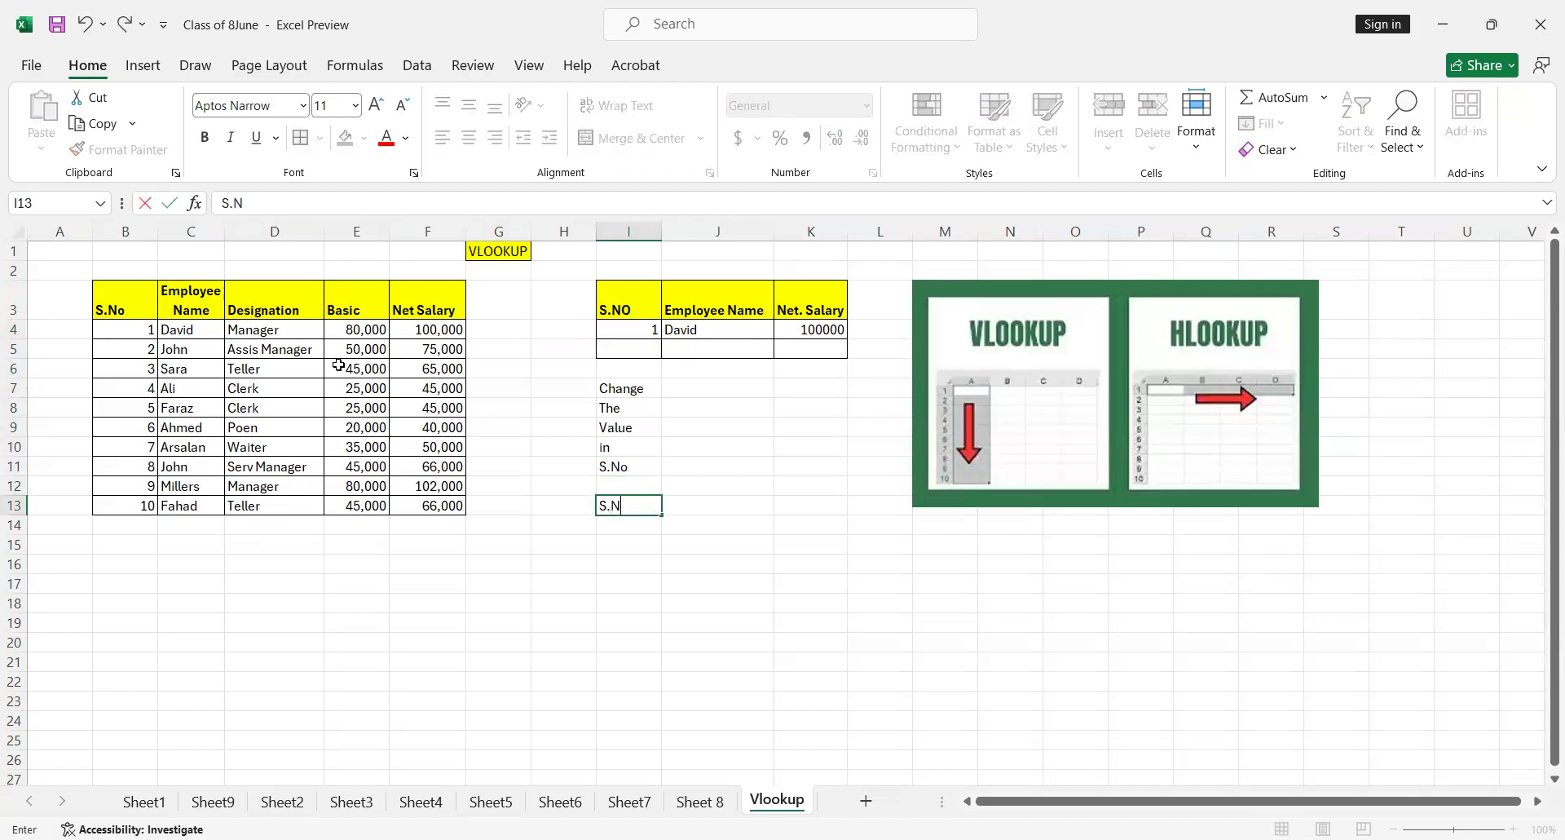
text(O)
key(Tab)
text(Employee Name)
key(Tab)
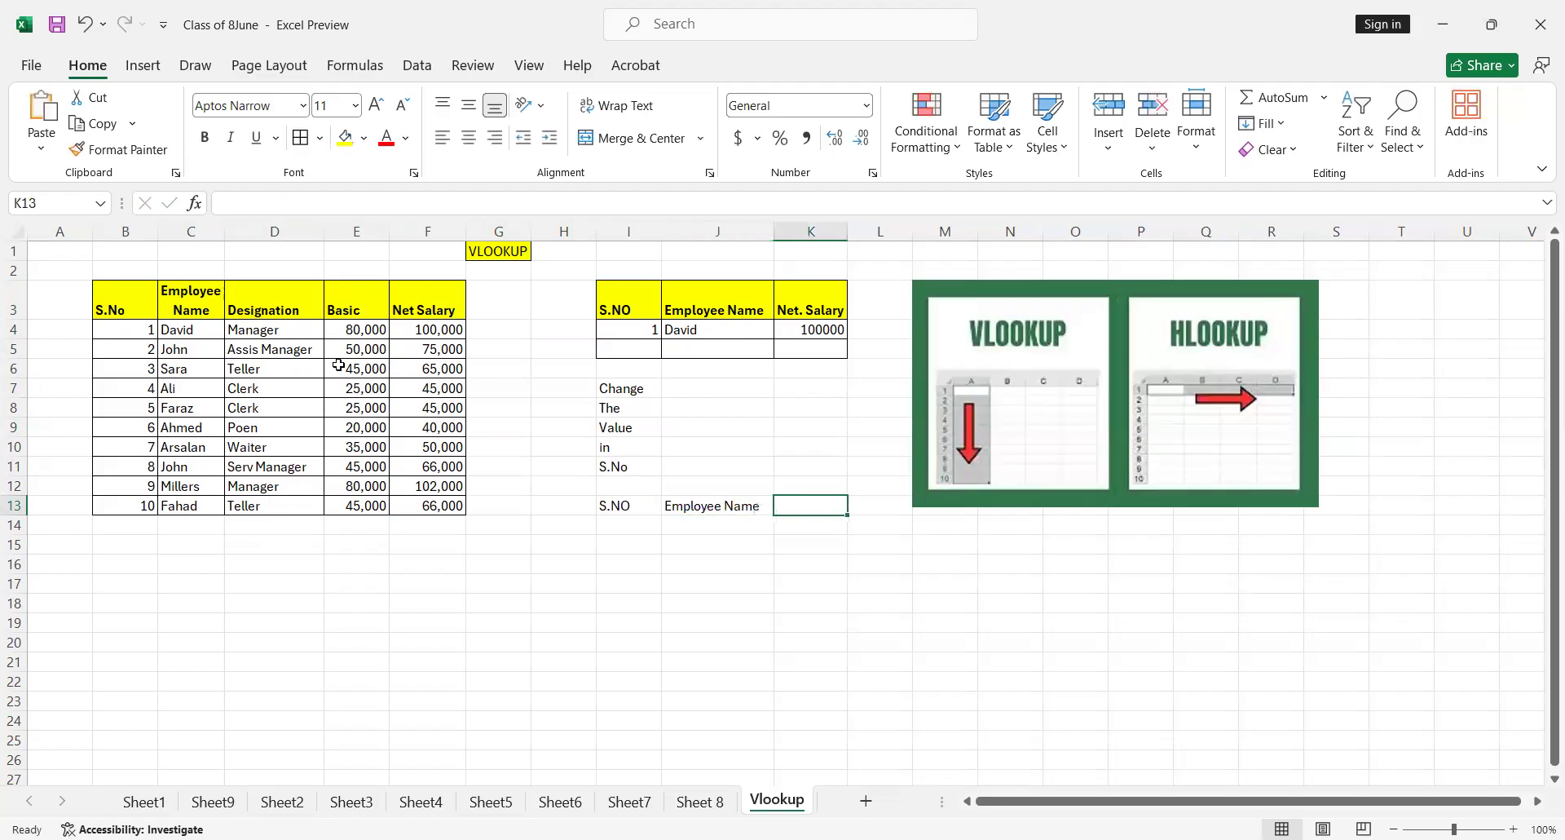
text(Basic)
key(Return)
Fill the heading cells I13:K13 with yellow
key(Left)
key(Left)
key(Left)
key(Up)
key(Right)
key(shift+Right)
key(shift+Right)
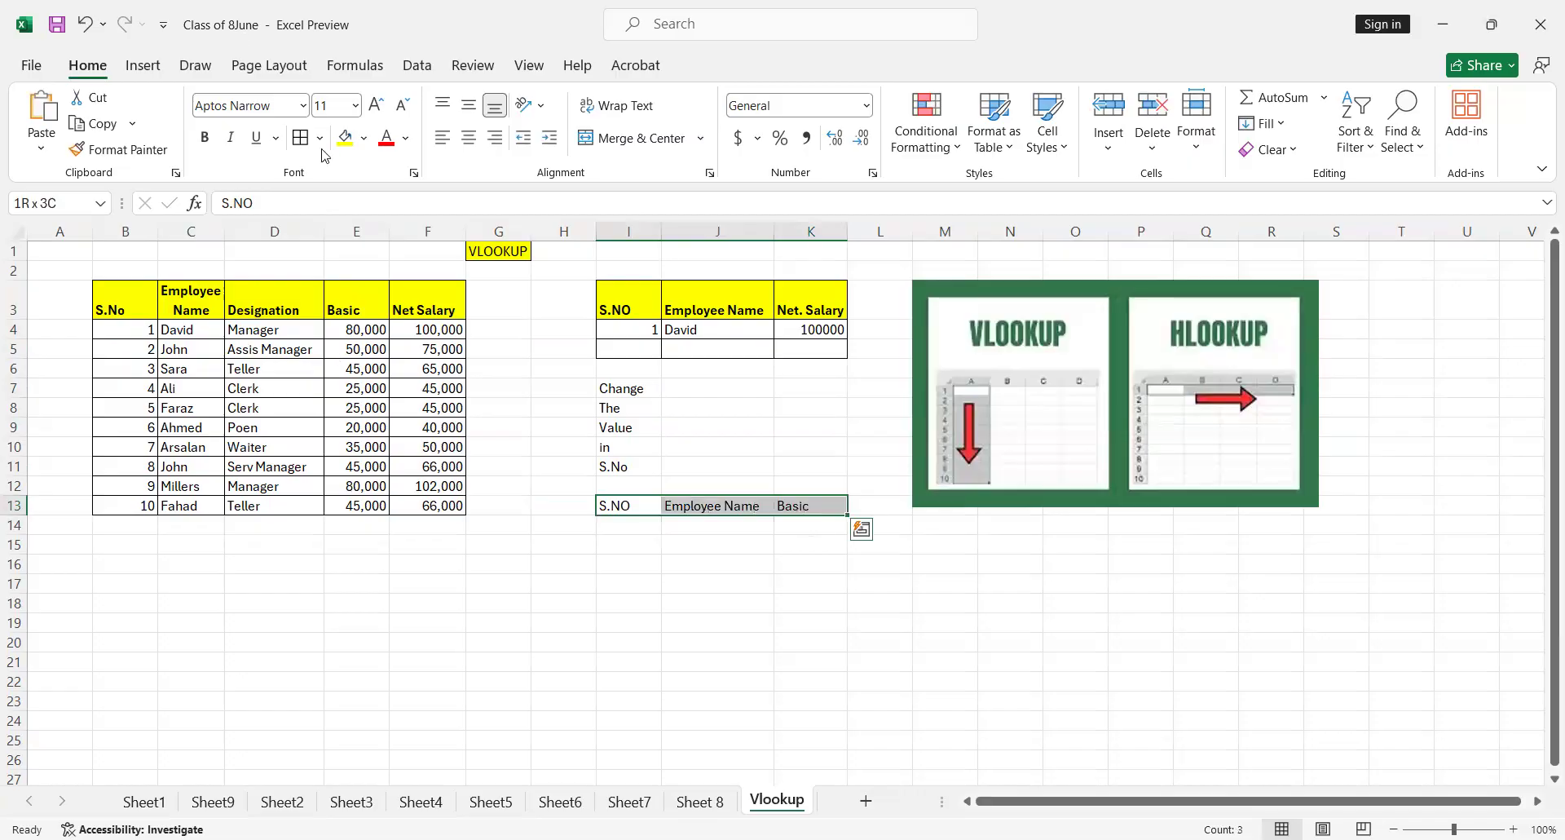
click(345, 138)
Apply all borders to the new lookup table range I13:K15
key(shift+Down)
key(shift+Down)
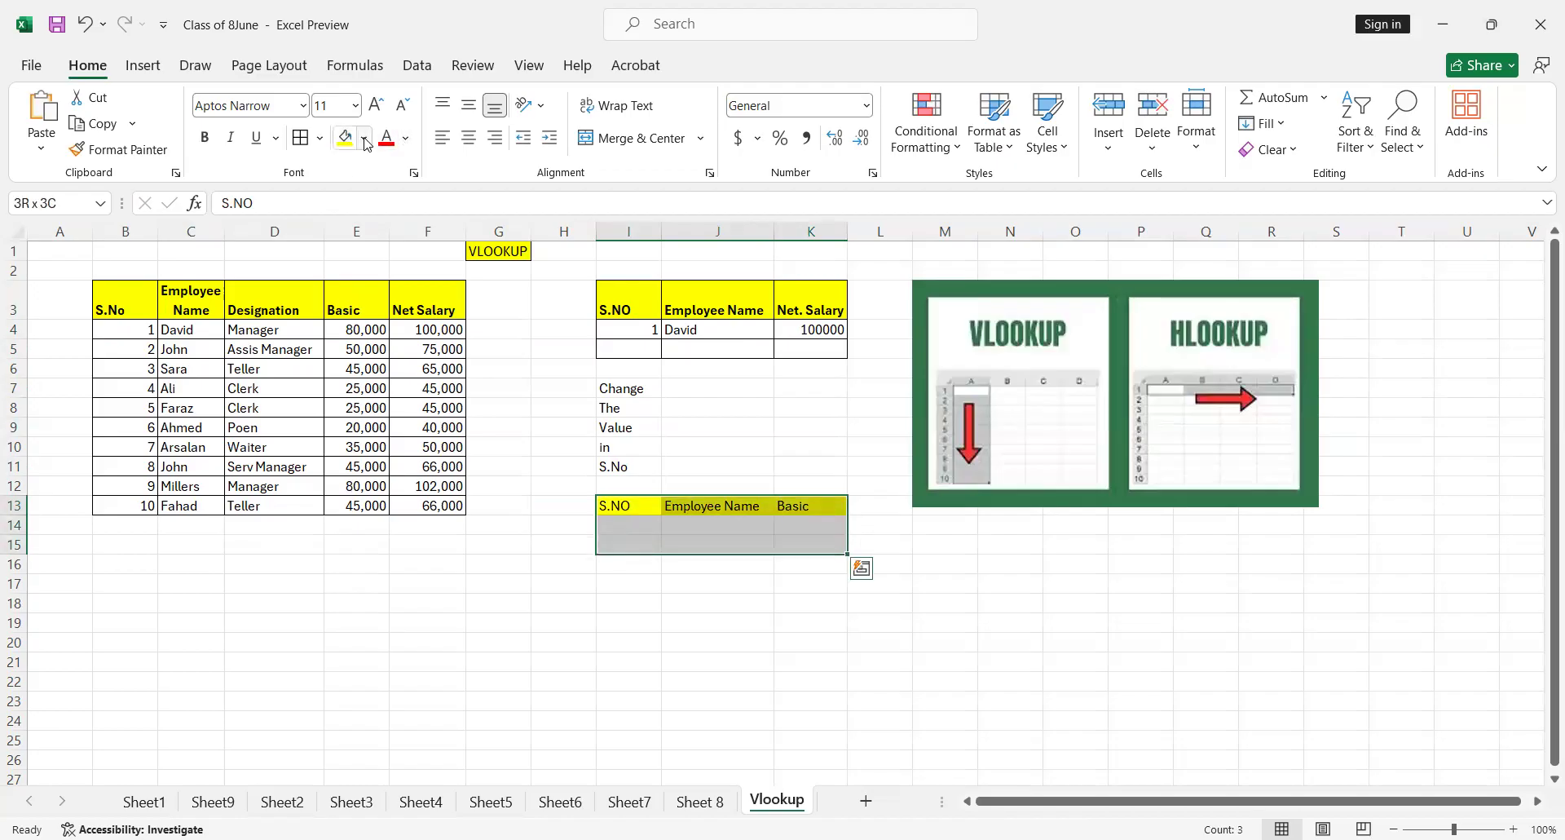
click(301, 138)
Enter 2 as the S.NO lookup value in cell I14
click(640, 529)
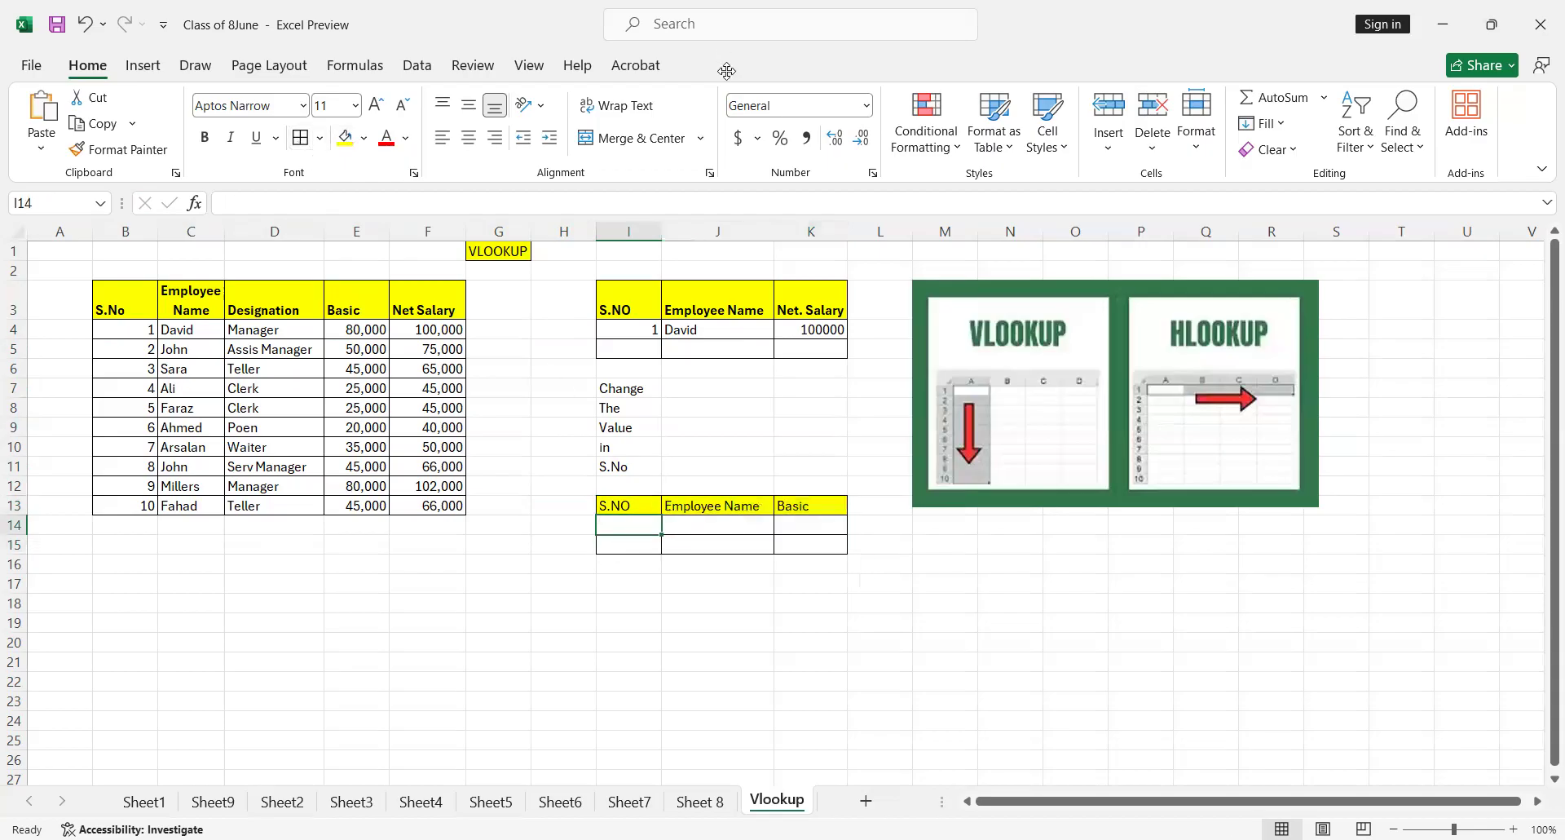
text(2)
key(Tab)
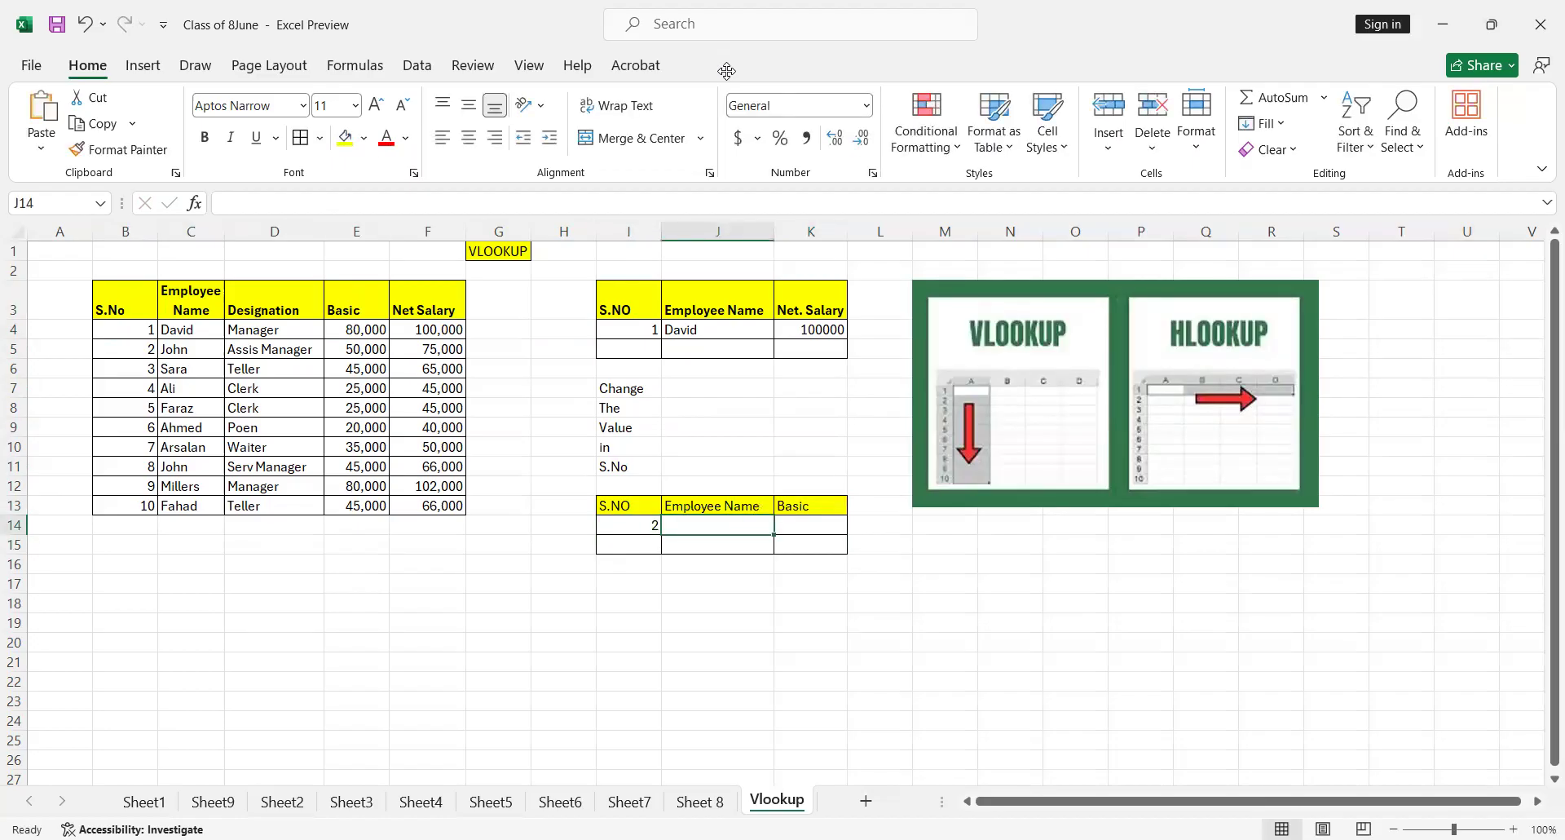
Start a VLOOKUP formula in J14 under Employee Name, using I14 as the lookup value
text(=)
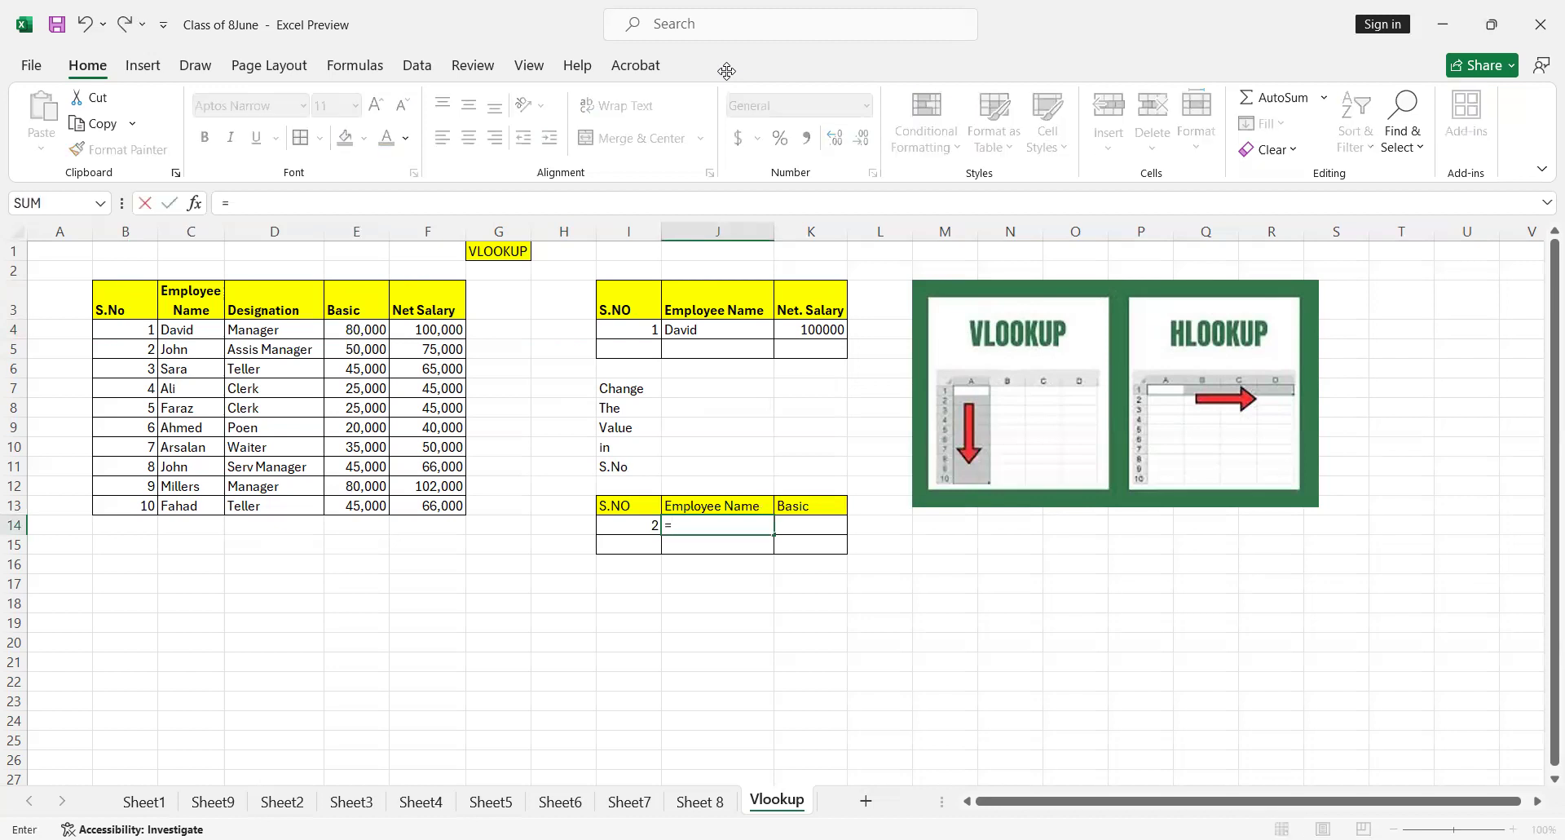
text(VLOOKUP()
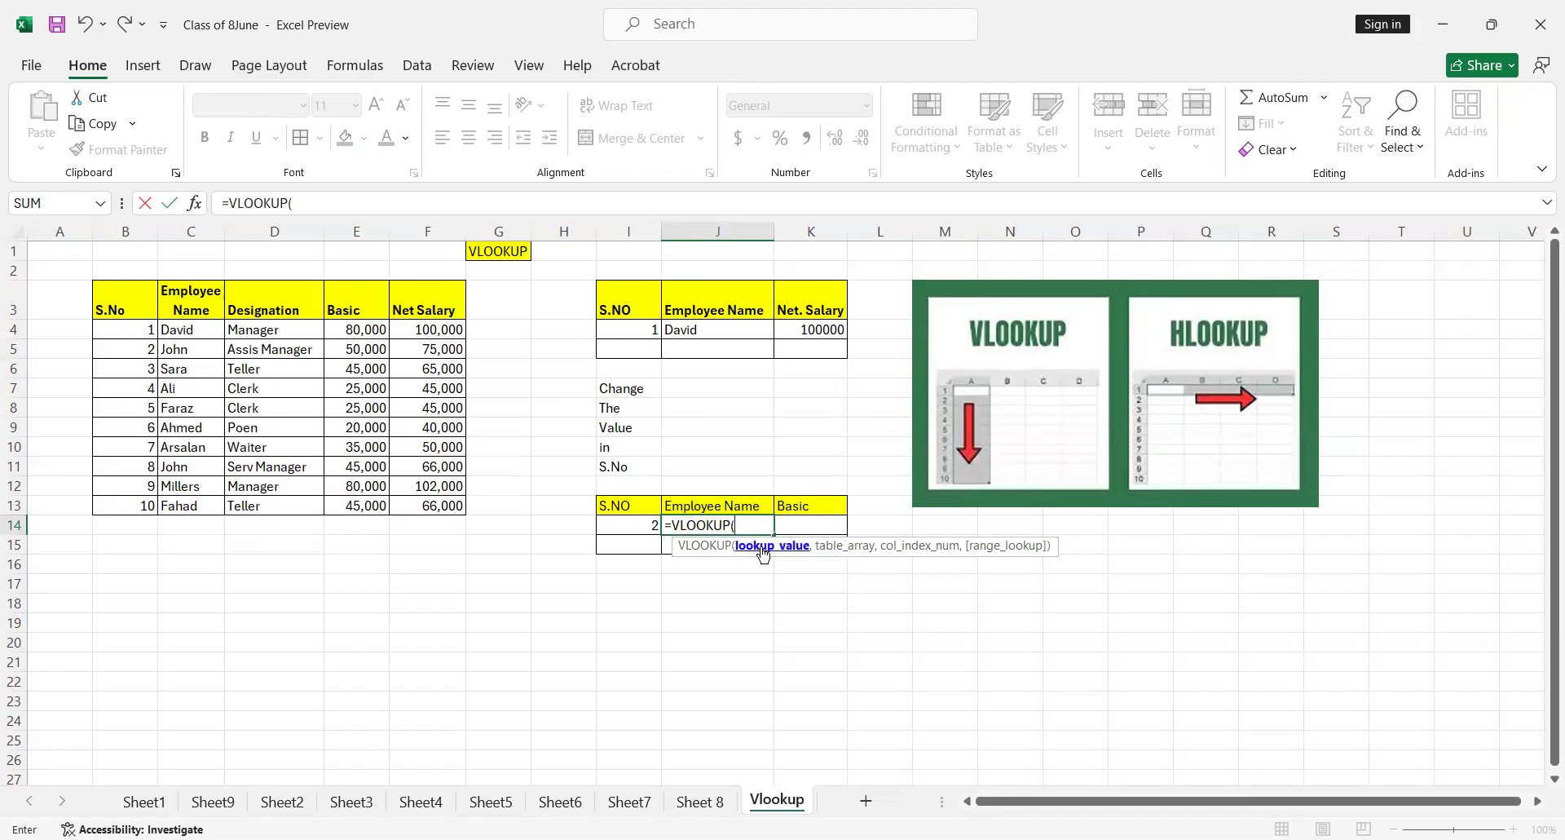
click(635, 526)
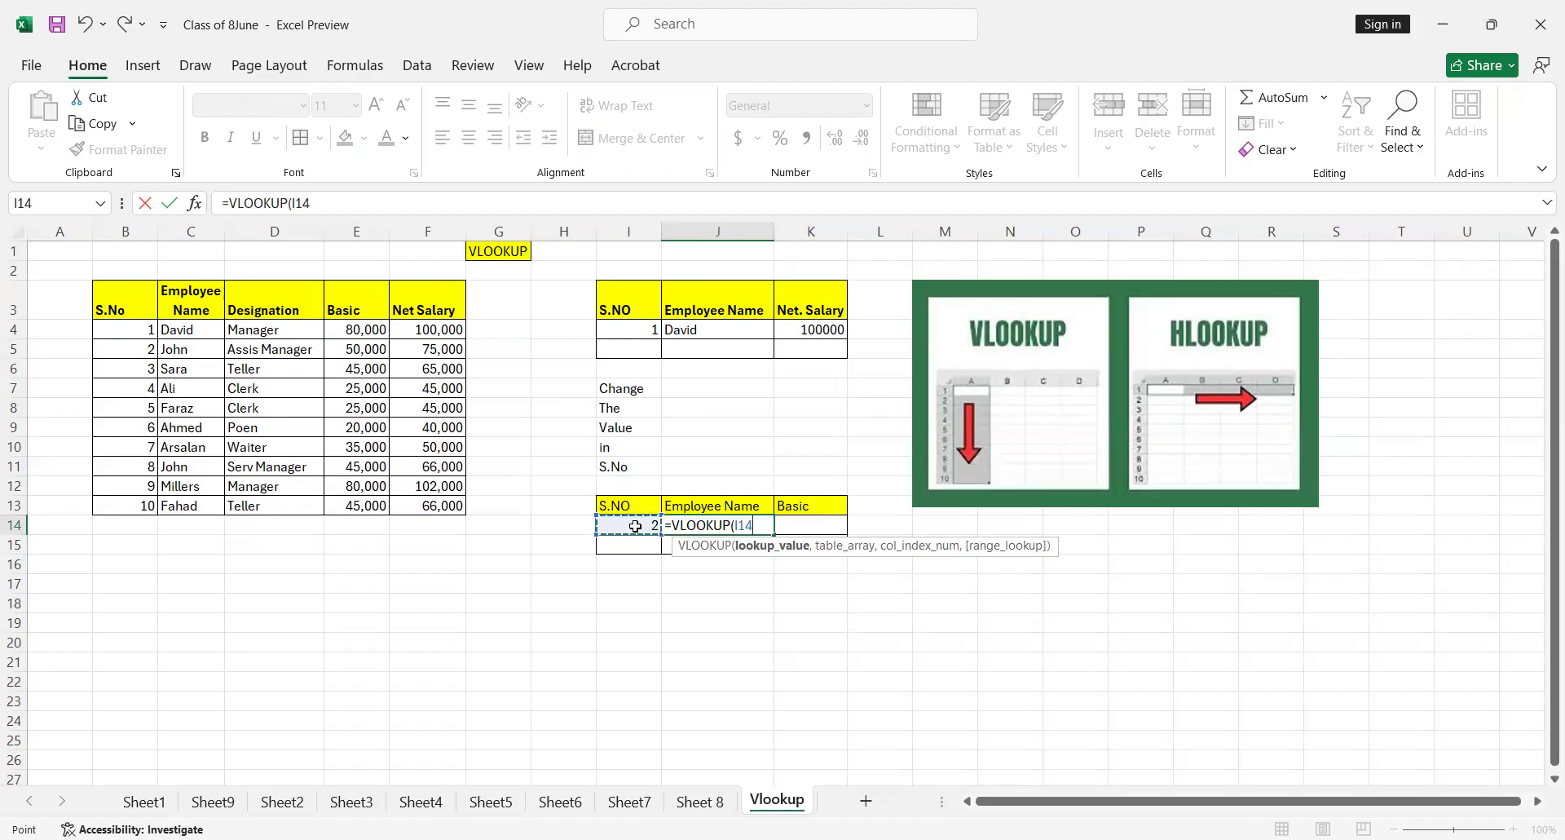
text(,)
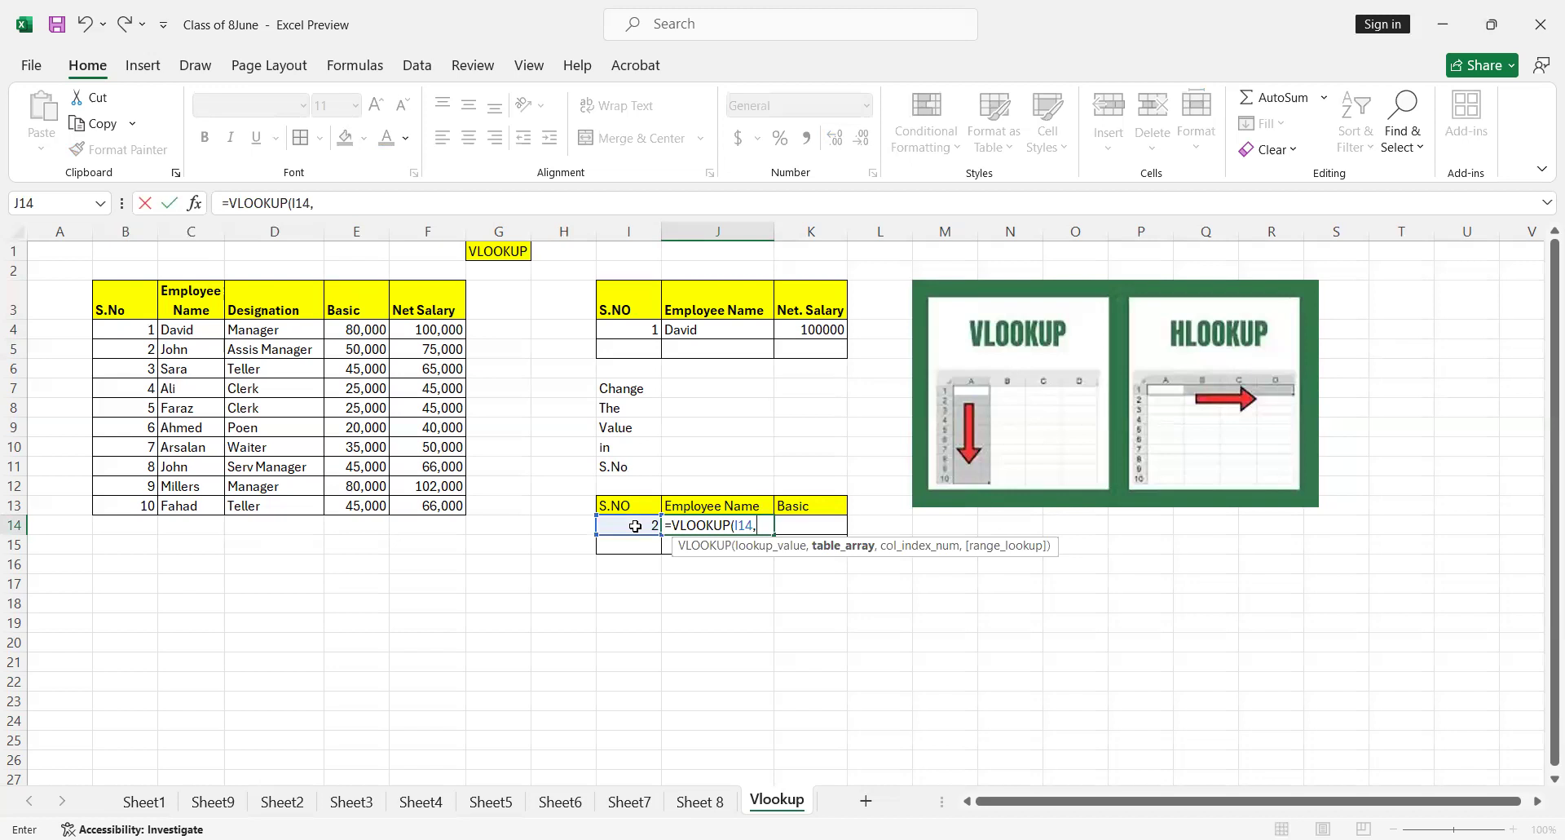
Set the VLOOKUP table array in J14 to the whole employee table as the absolute range $B$3:$F$13
click(117, 300)
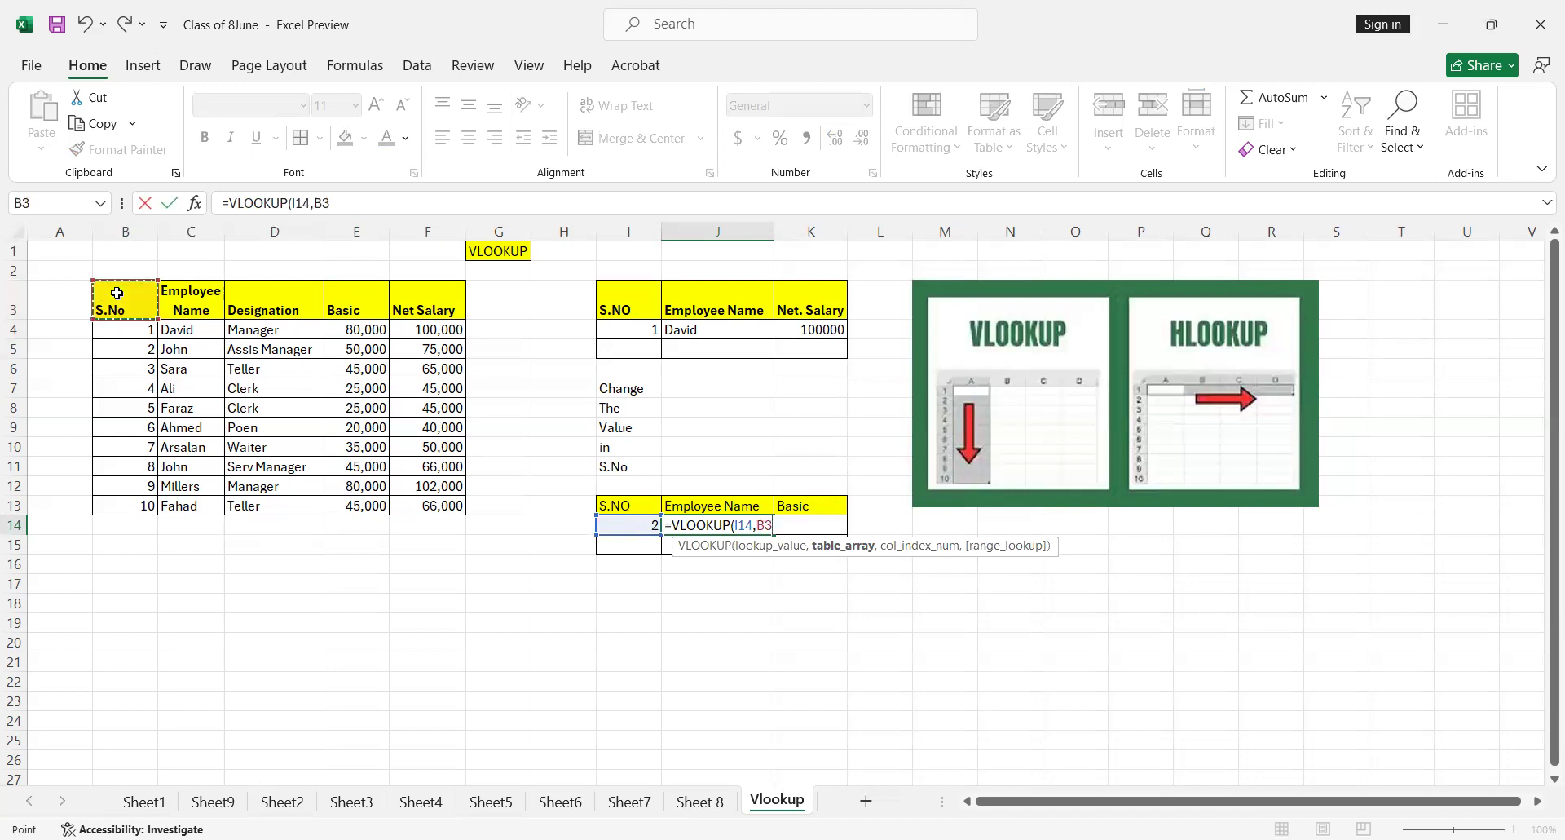
shift+click(407, 502)
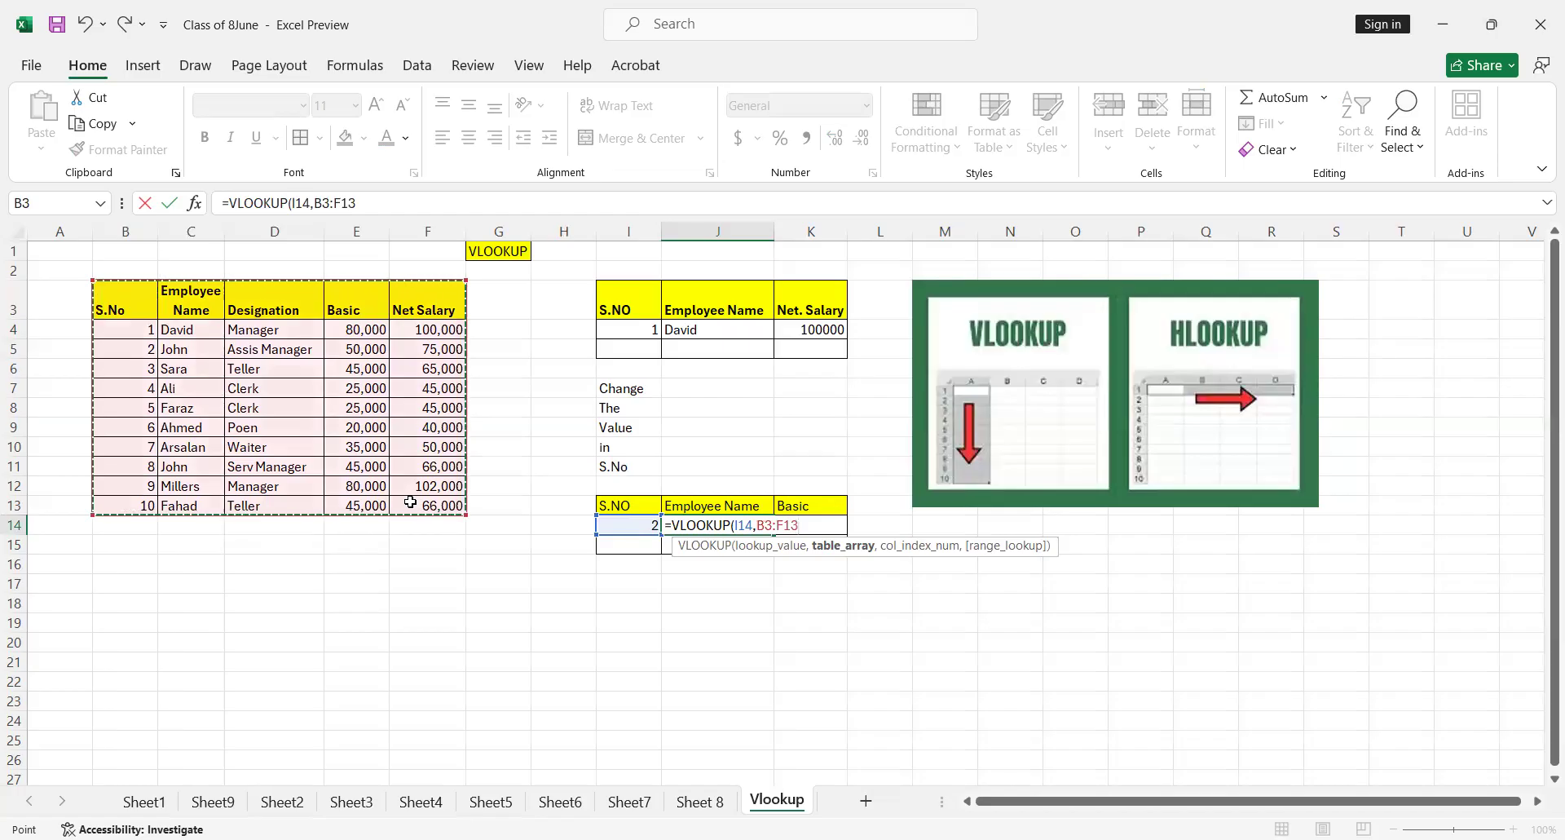
key(Left)
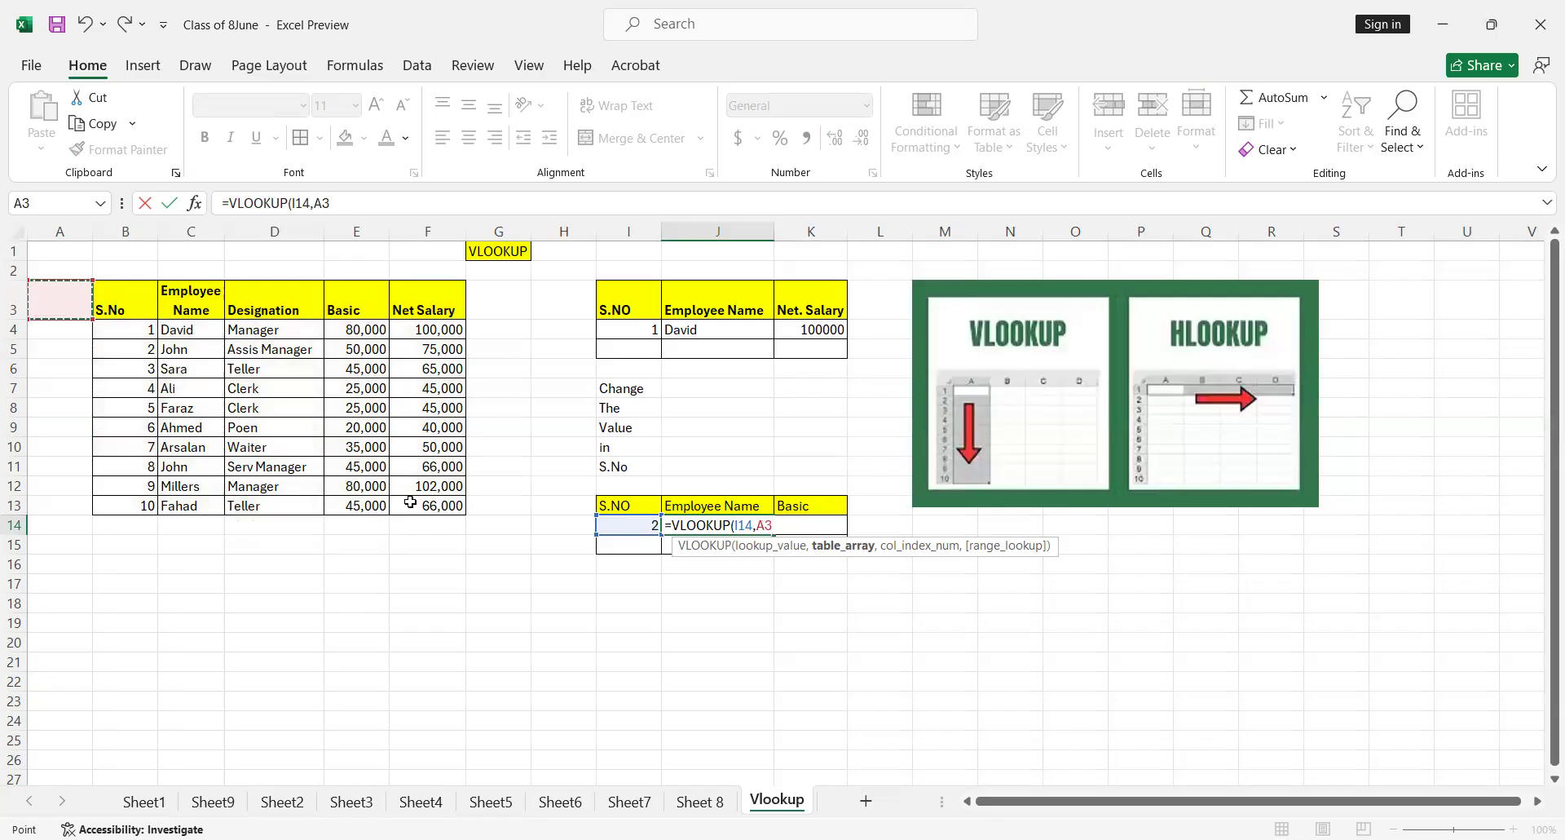
key(Right)
key(shift+Right)
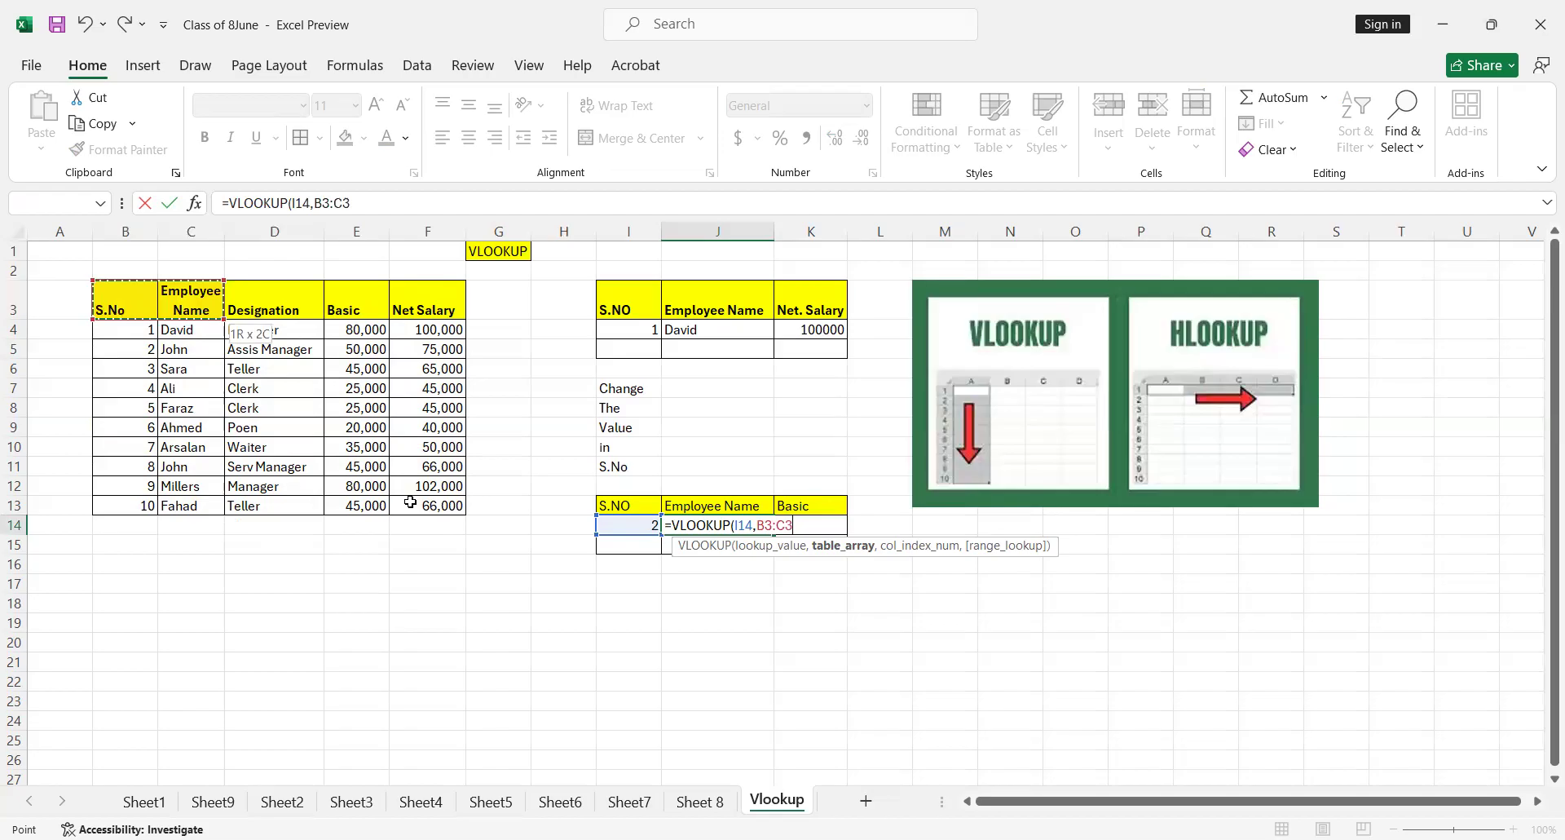
shift+click(410, 502)
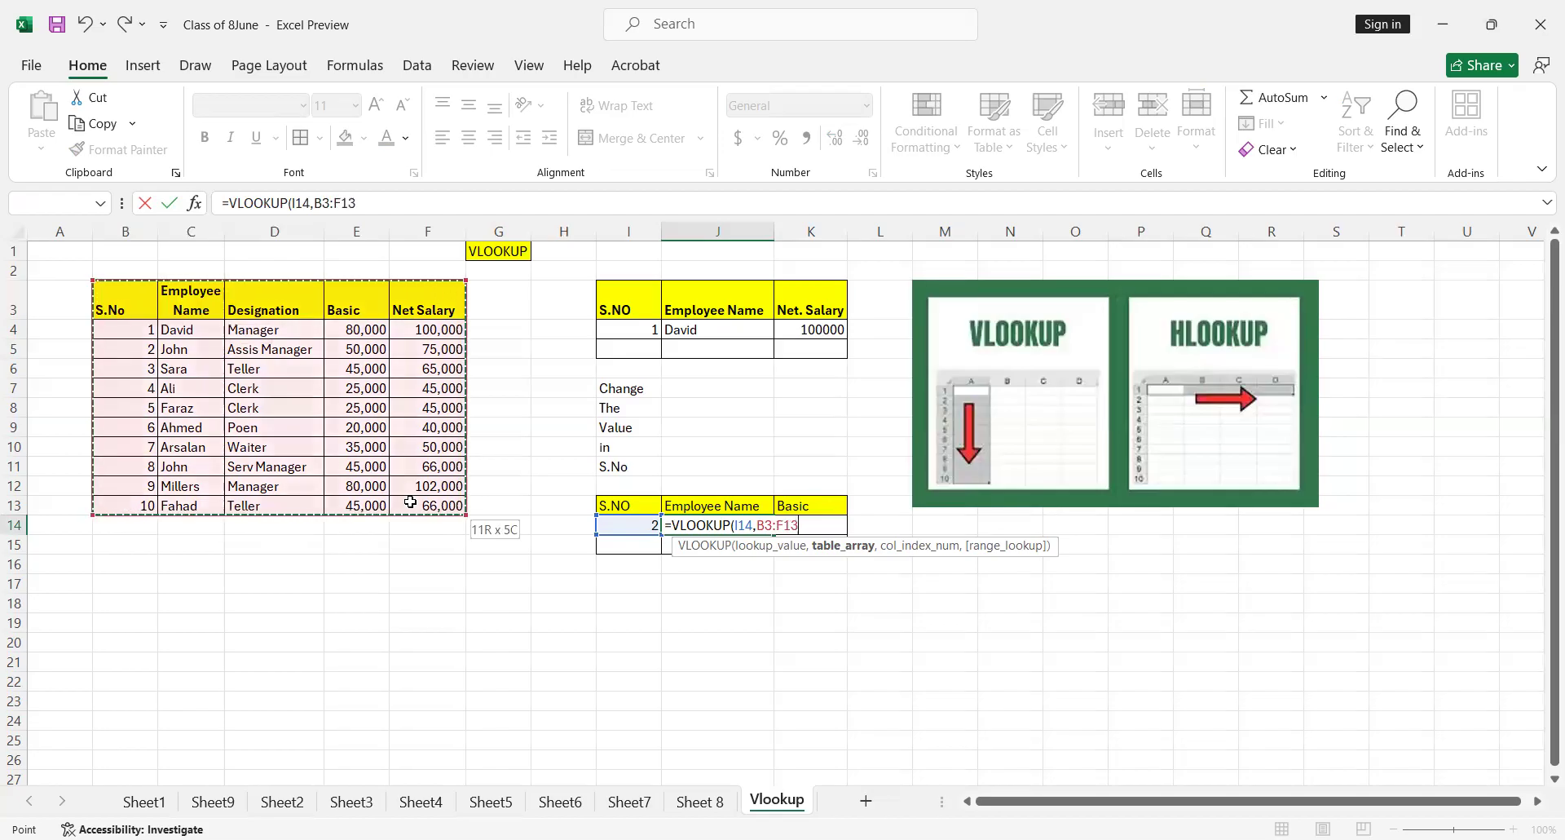
key(F4)
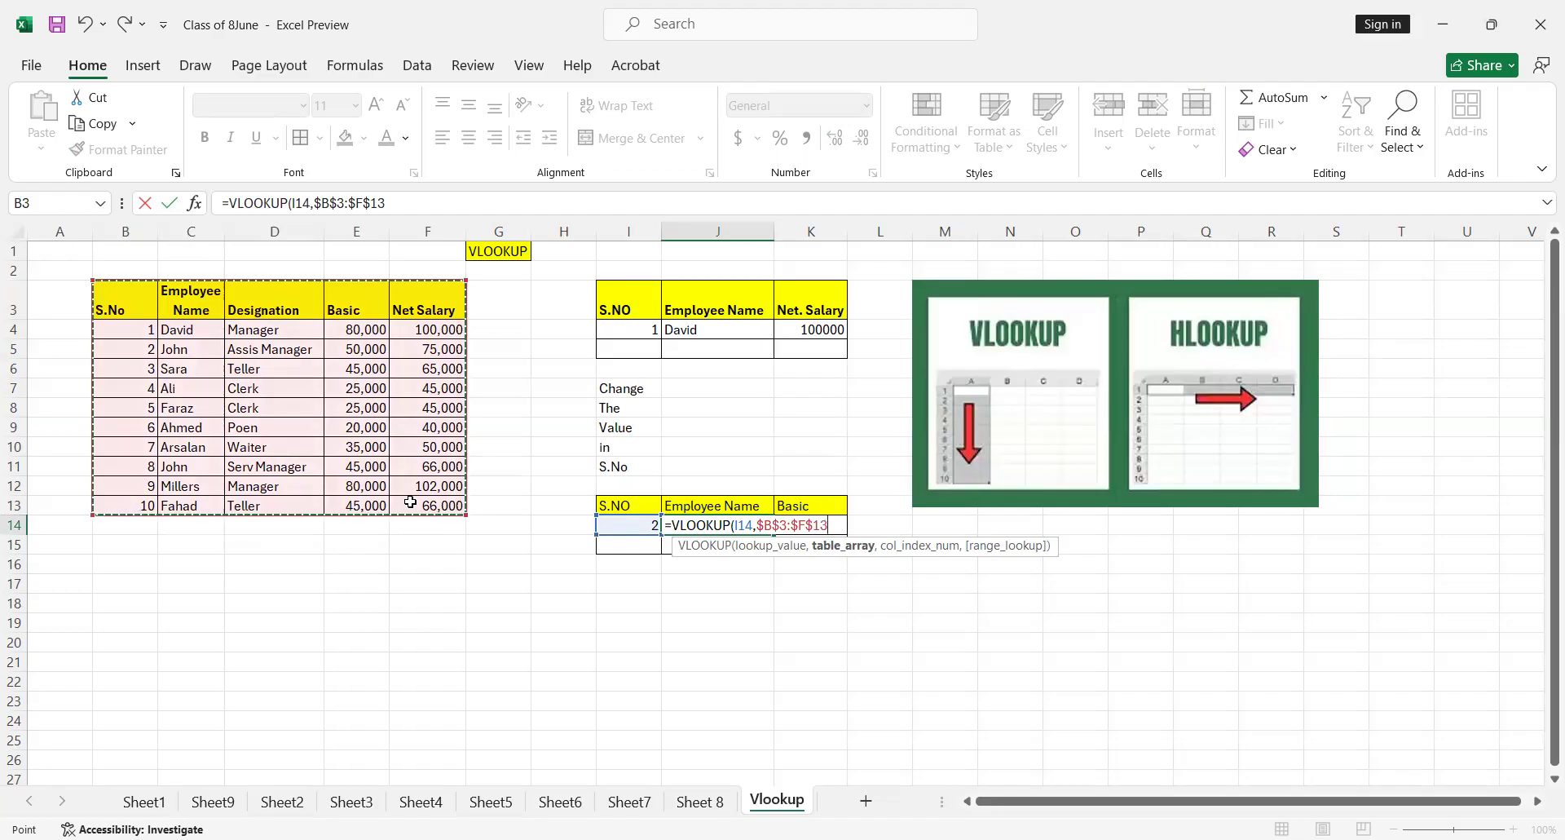
text(,)
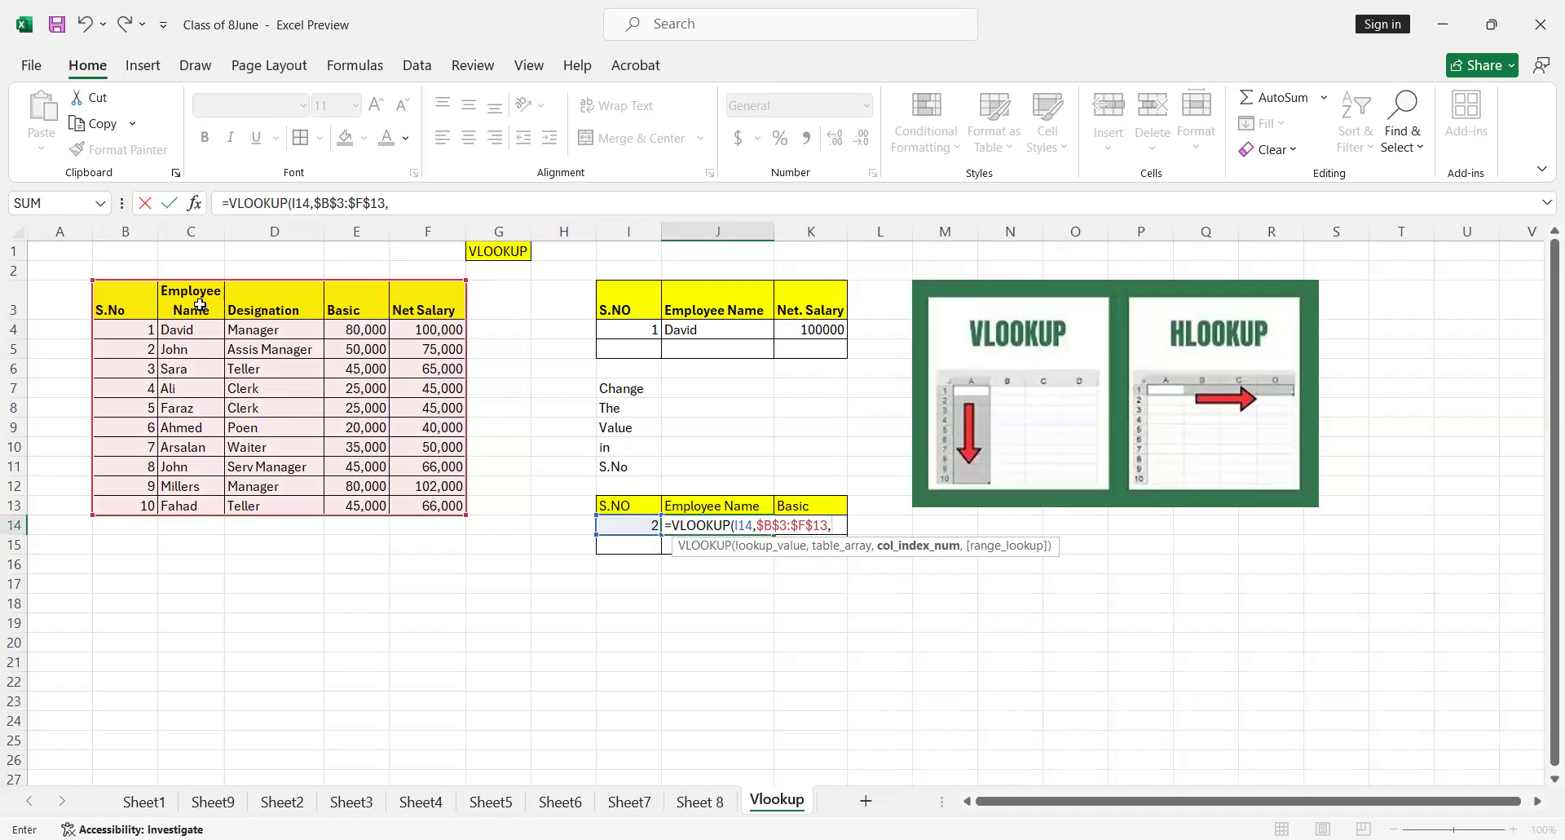
Complete the J14 formula with column index 2 and range lookup 0 for an exact match
text(2,)
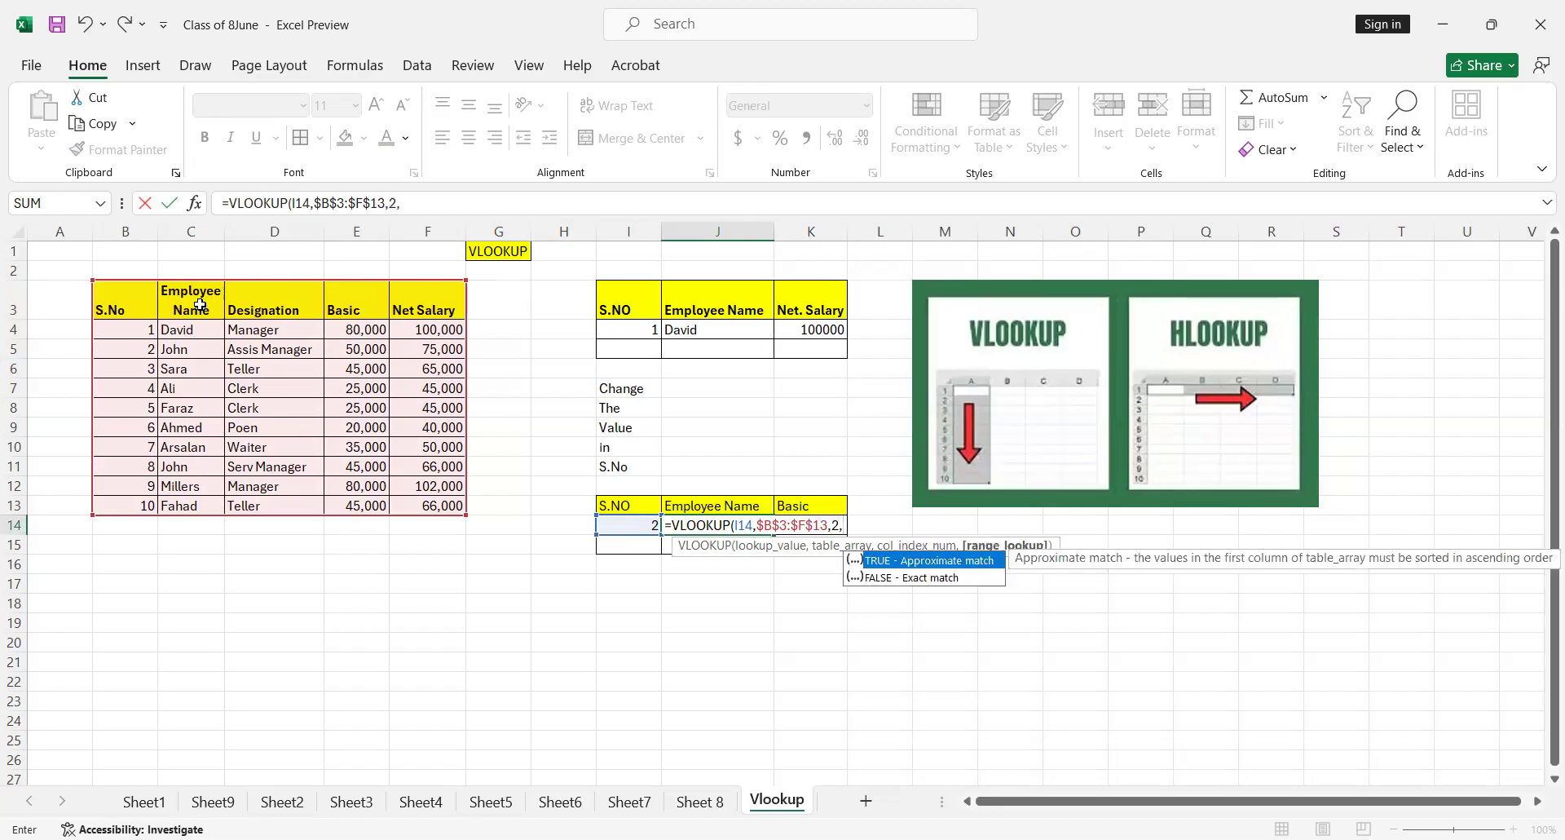
text(0)
key(Return)
key(Up)
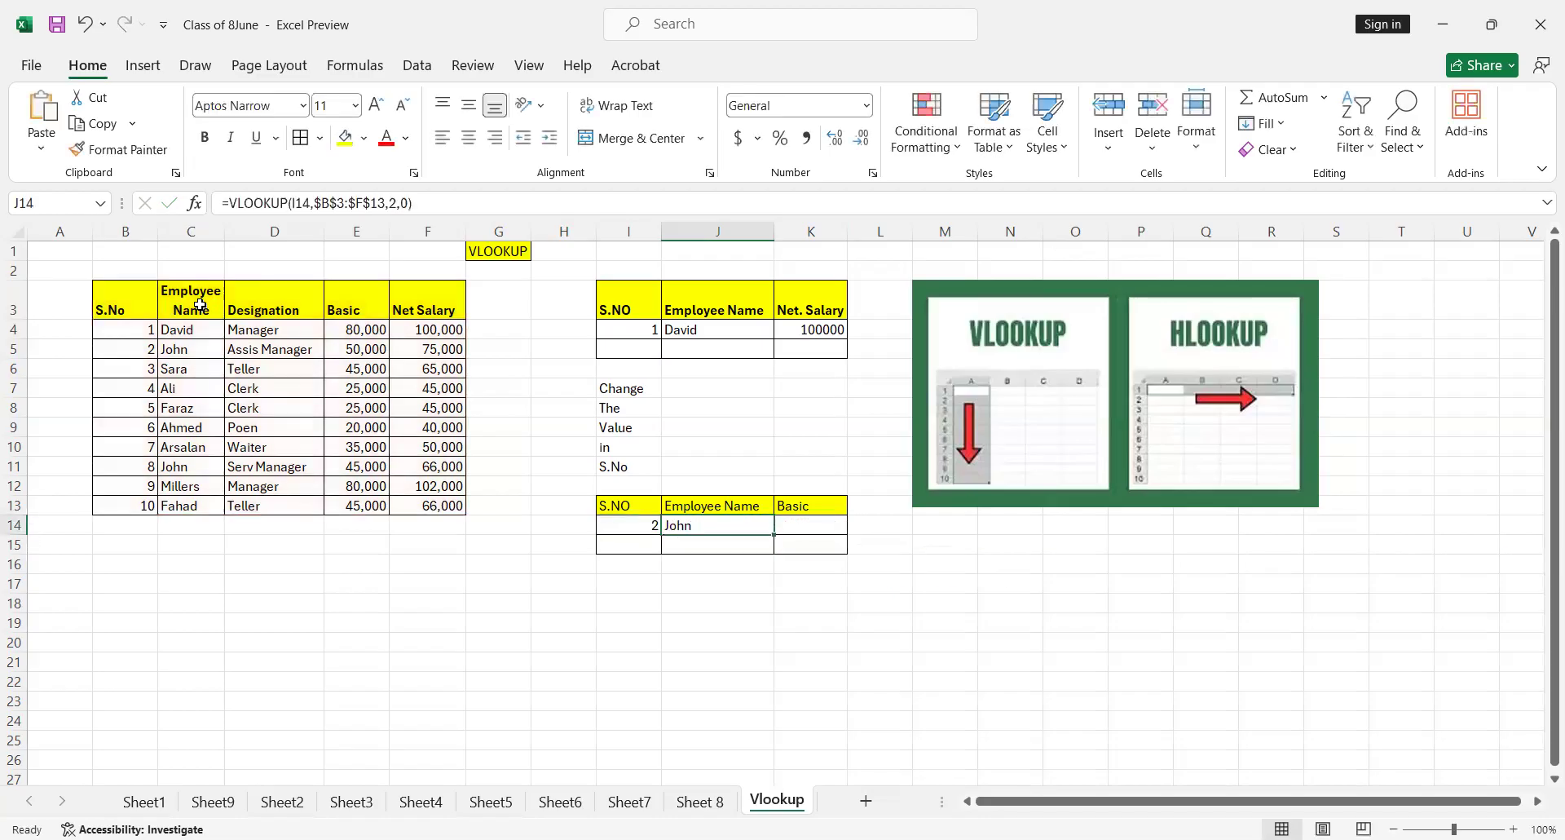
Check the employee name returned in J14 against the matching serial number row in the employee table
key(Left)
key(Right)
key(Left)
key(Right)
key(Up)
key(Up)
key(Left)
key(Up)
key(Left)
key(Left)
key(Left)
key(Left)
key(Left)
key(Left)
key(Left)
key(Up)
key(Up)
key(Up)
key(Up)
key(Up)
key(Up)
key(Right)
Test the name lookup by entering 3, 4, 5 and 6 in turn as the S.NO in I14
key(Right)
key(Right)
key(Right)
key(Right)
key(Right)
key(Right)
key(Right)
key(Right)
key(Right)
key(Down)
key(Down)
key(Down)
key(Down)
key(Down)
key(Down)
key(Down)
key(Down)
key(Down)
key(Left)
key(Left)
key(Left)
text(3)
key(Right)
key(Left)
text(4)
key(Right)
key(Left)
text(5)
key(Right)
key(Left)
text(6)
Start a VLOOKUP formula in K14 under Basic, using I14 as the lookup value
key(Right)
key(Left)
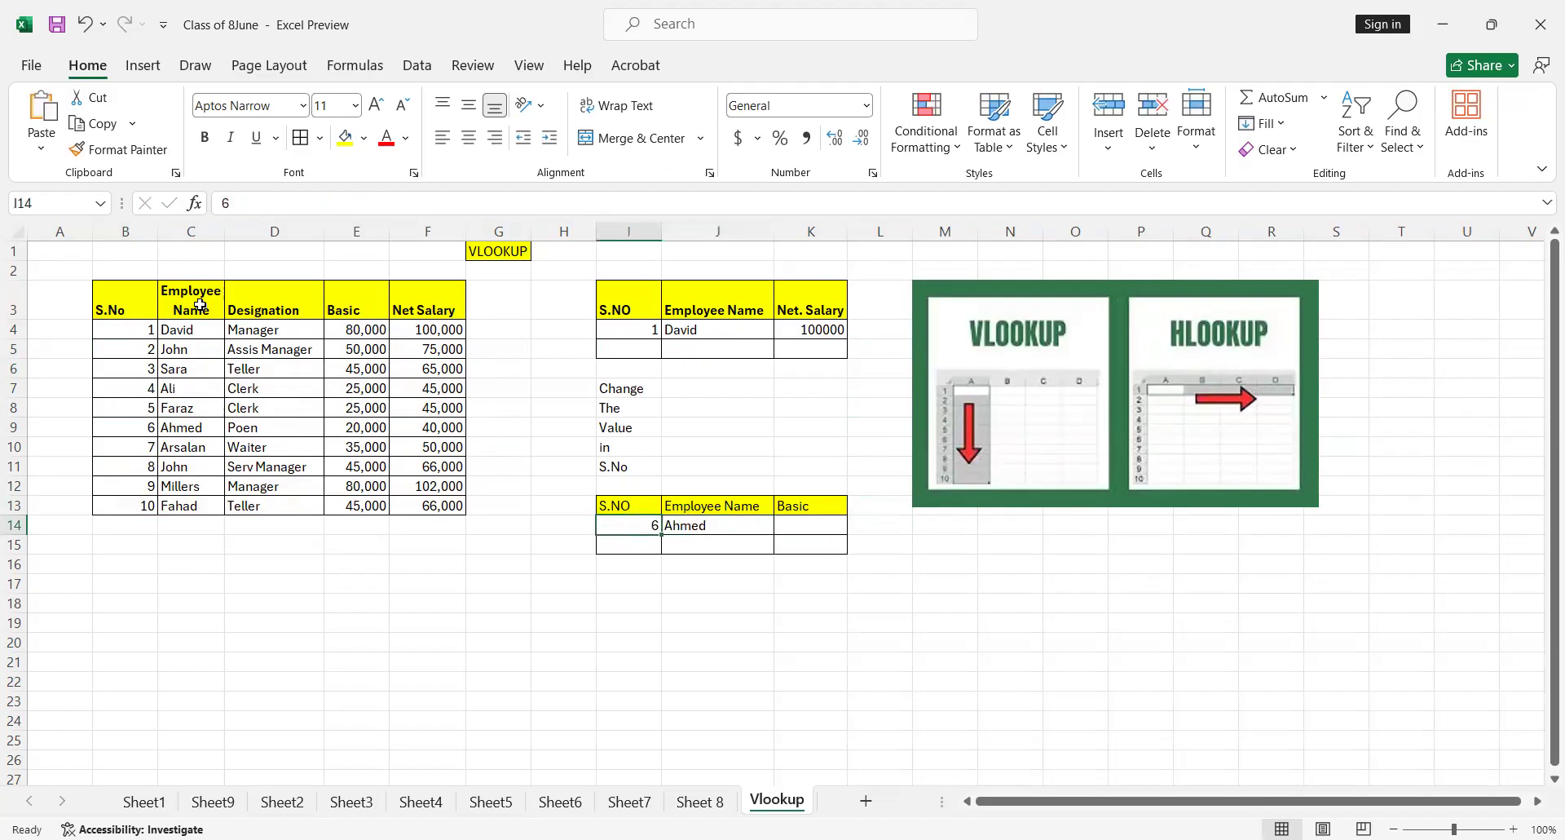
key(Right)
key(Right)
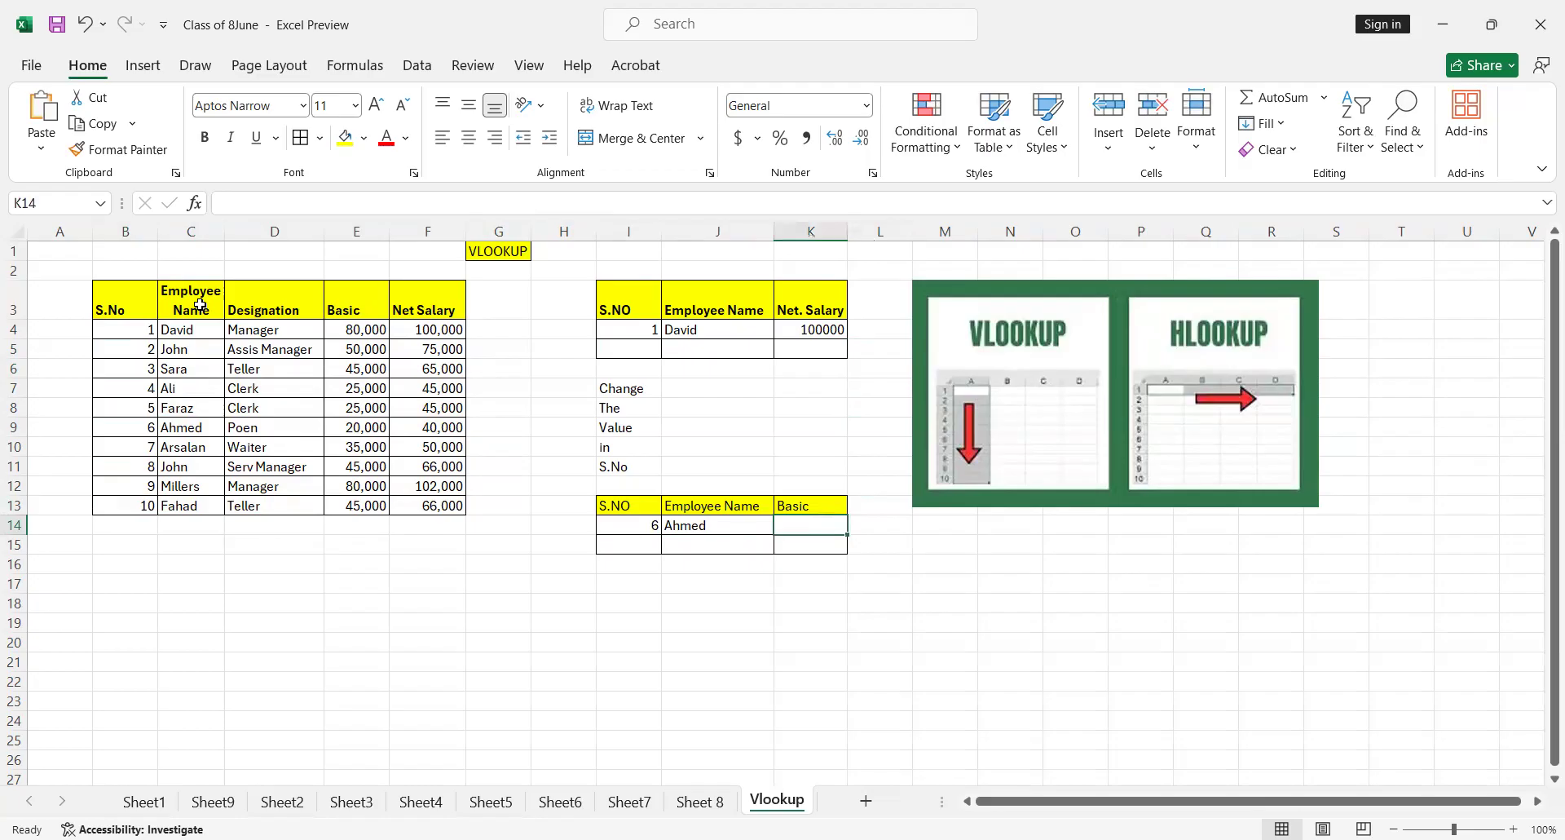
text(=)
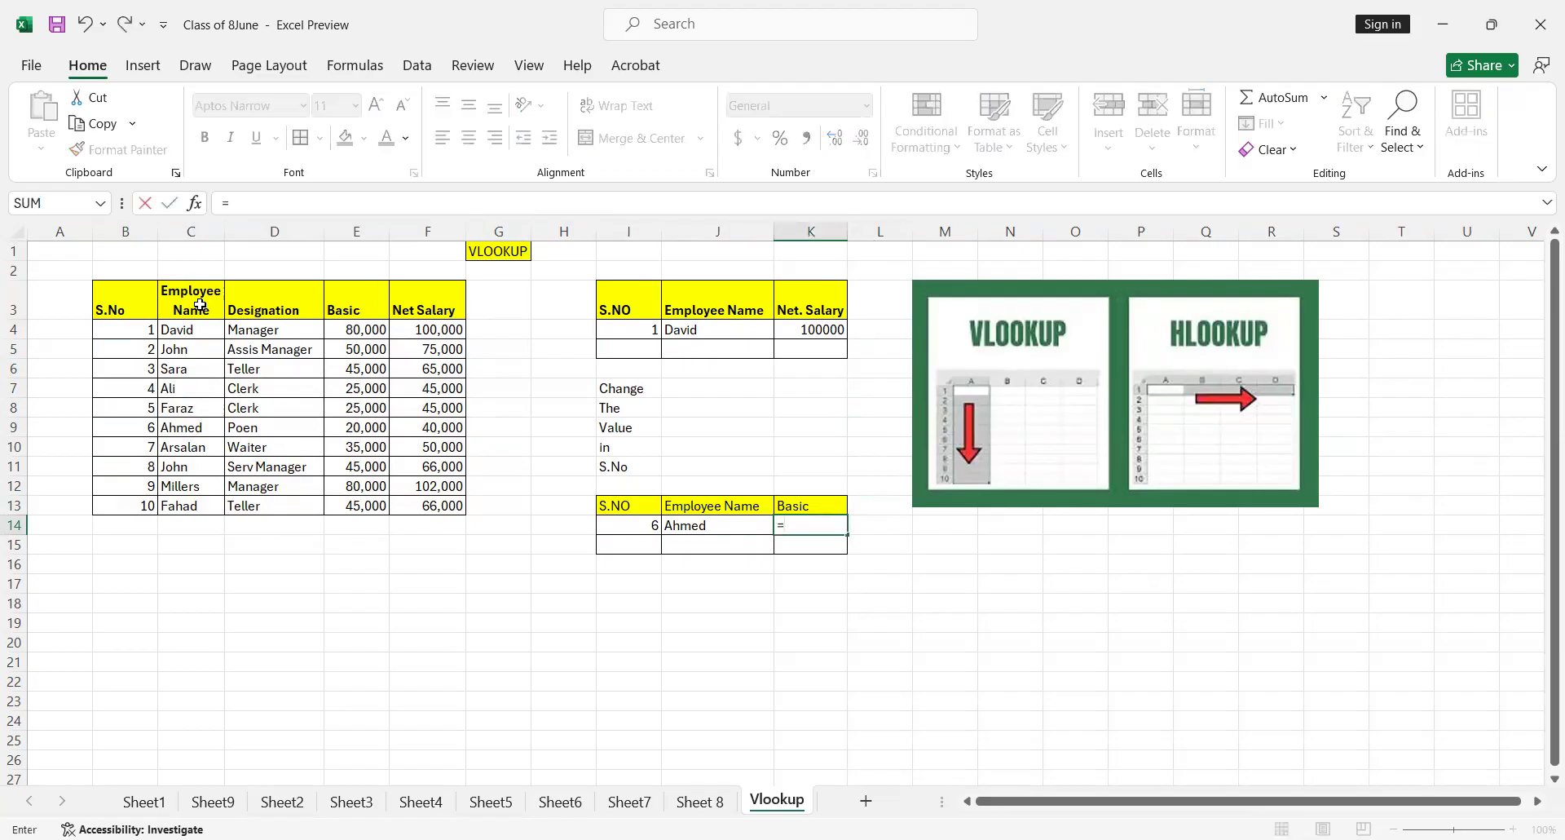
text(VLOOKUP()
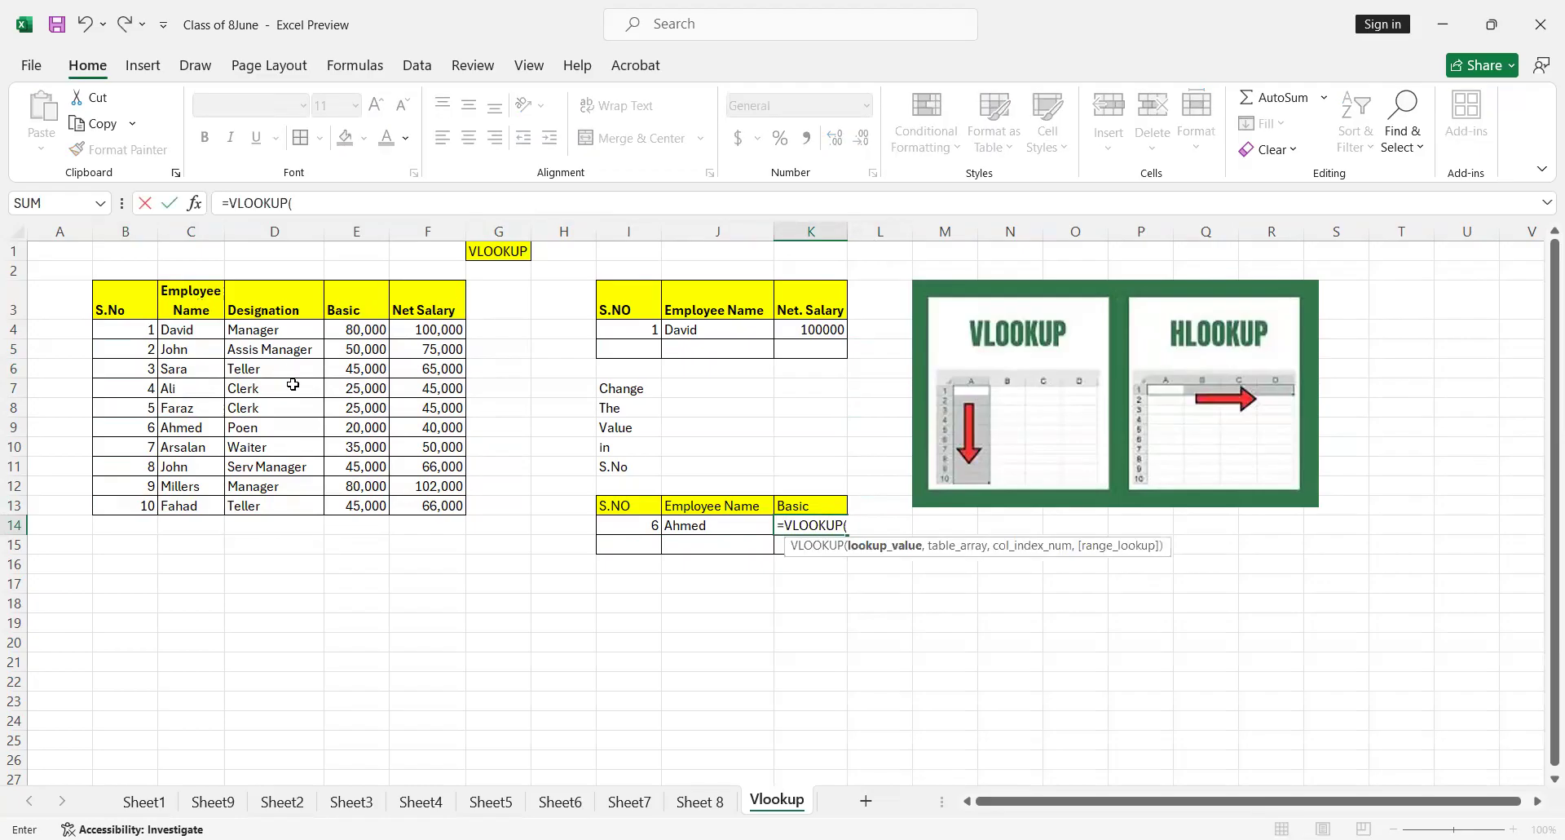
click(643, 523)
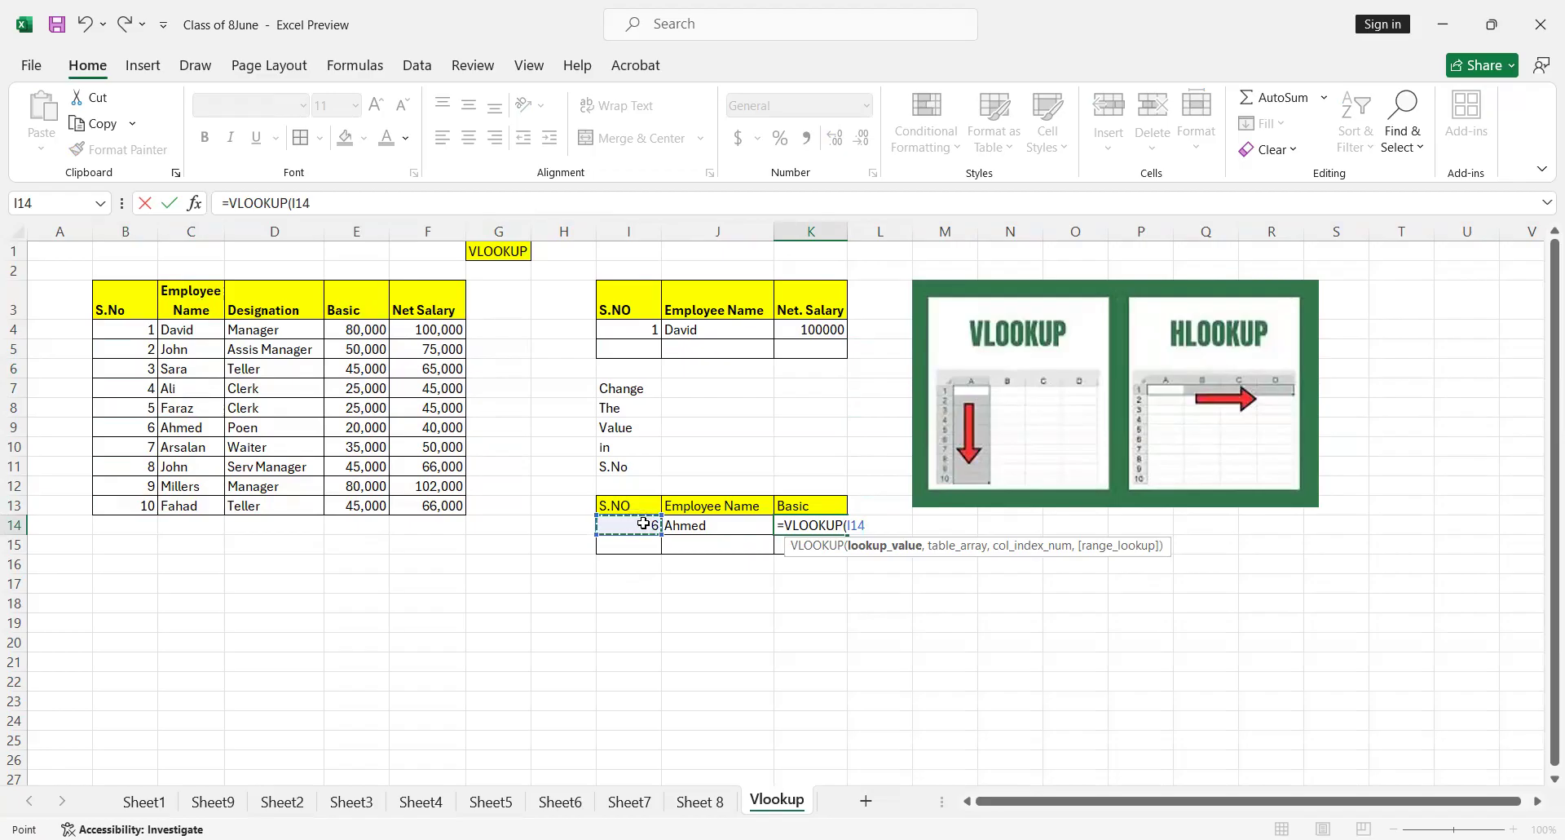
text(,)
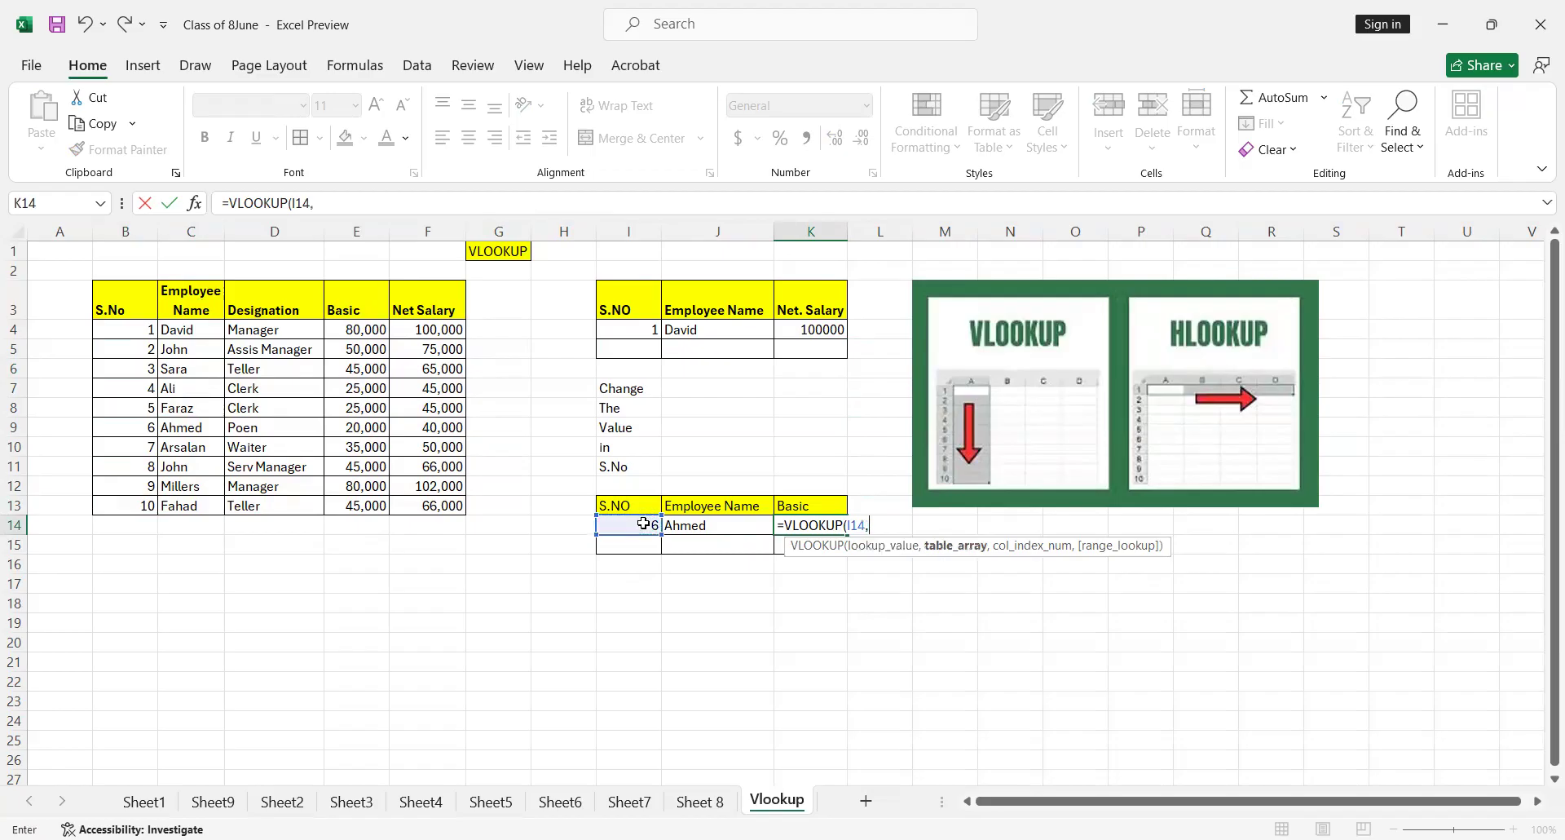
Try to set the table array of the K14 formula to the absolute range $B$3:$F$13
click(131, 327)
drag(271, 394, 310, 419)
drag(135, 300, 437, 505)
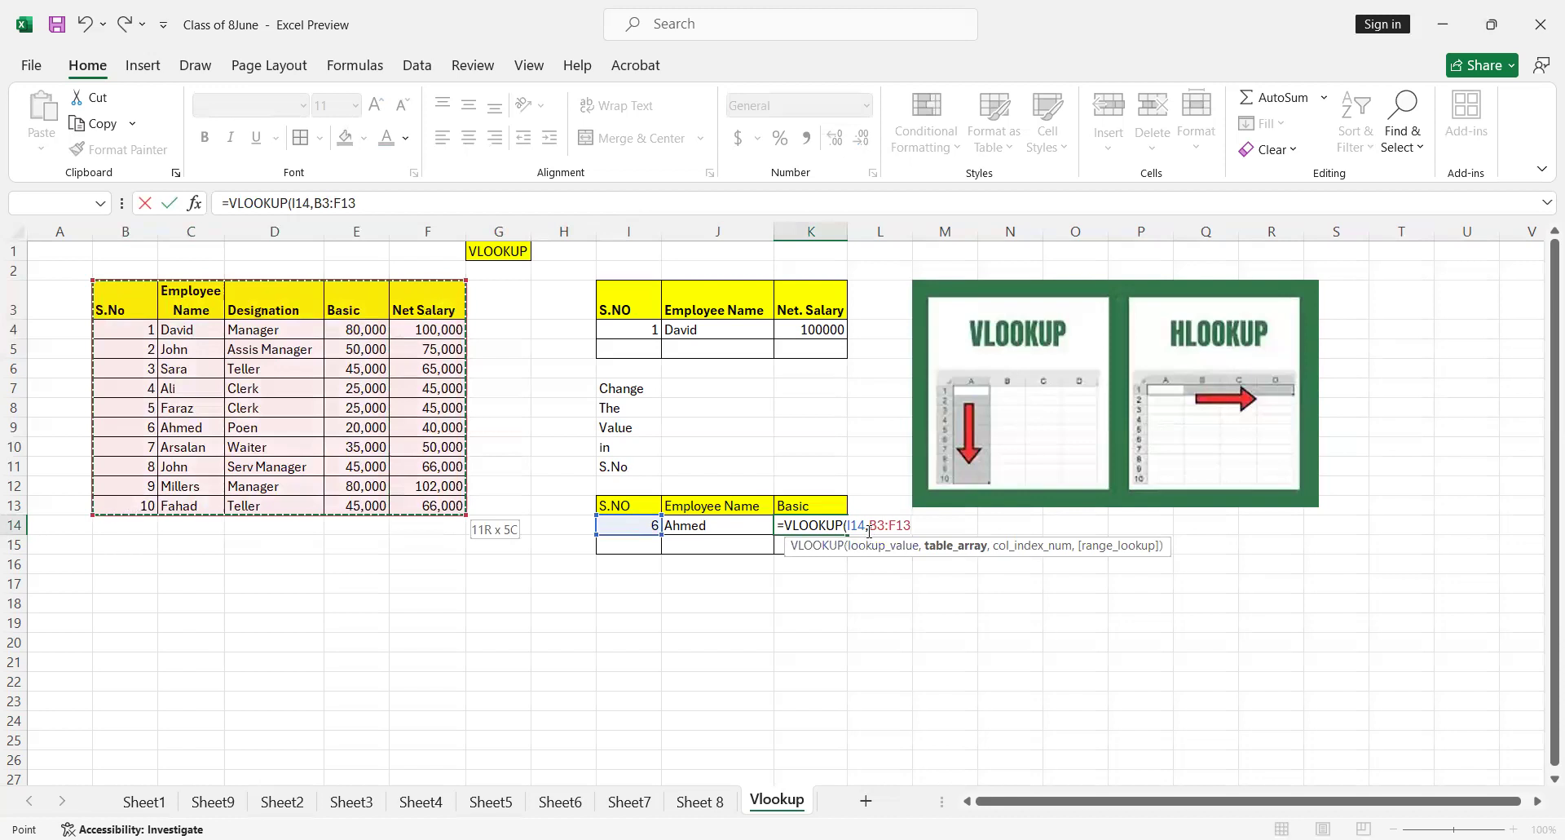
drag(867, 526, 908, 528)
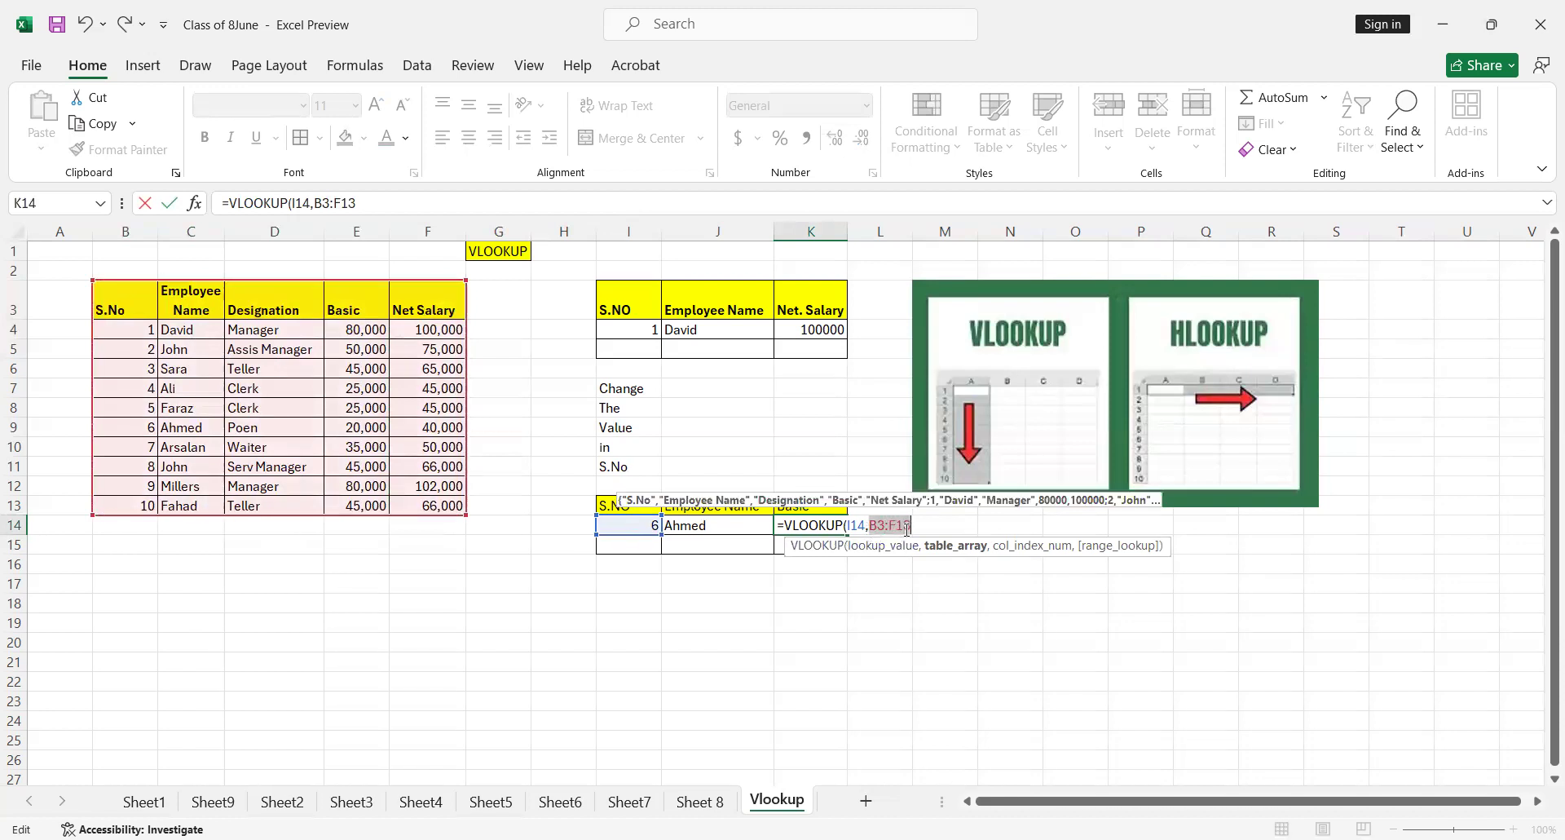
key(F4)
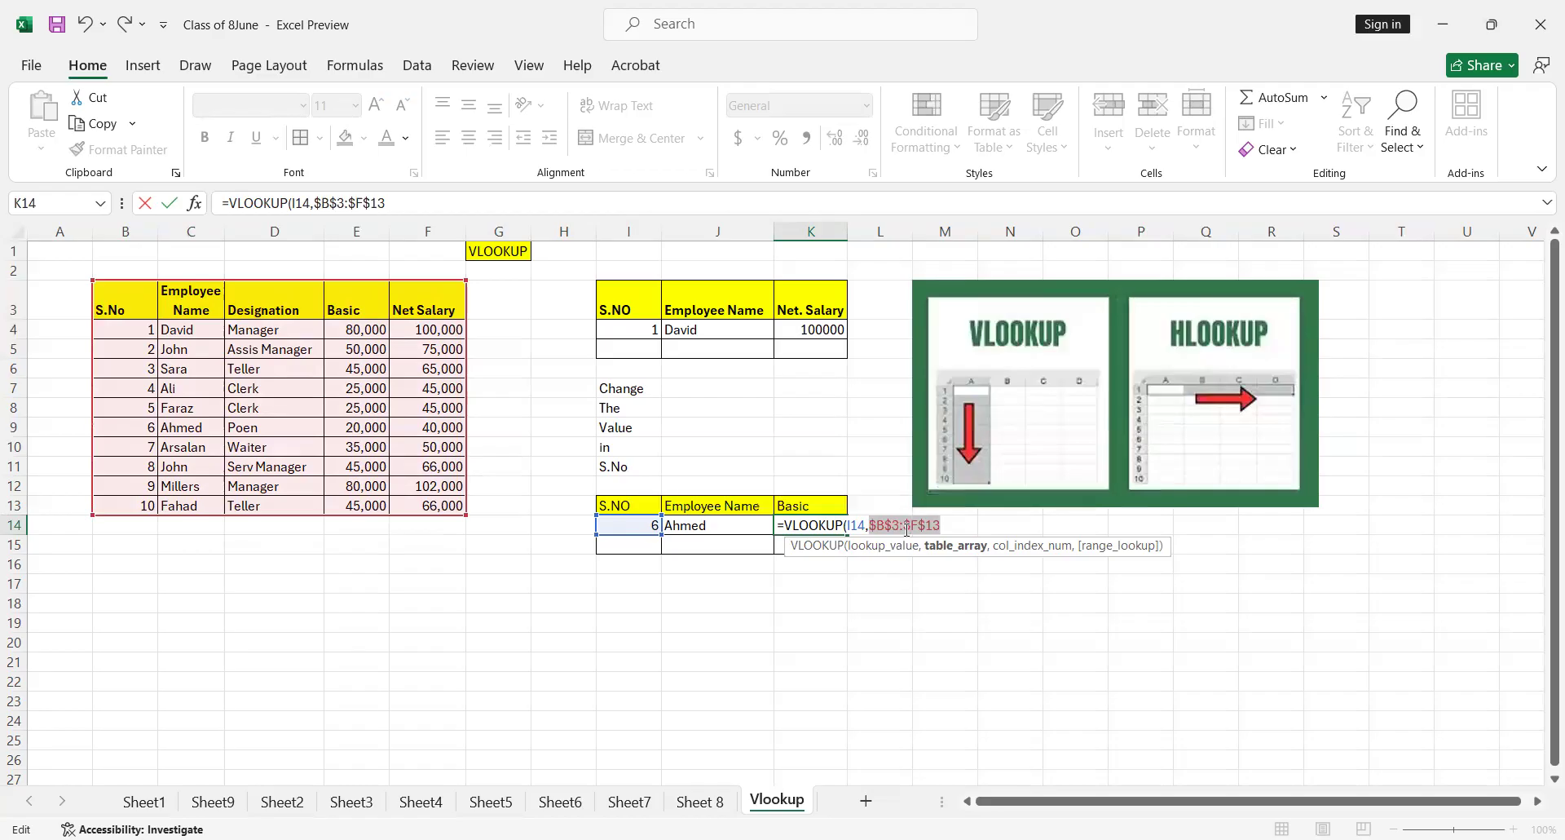
text(,)
key(BackSpace)
key(BackSpace)
text(,)
Set the employee table B3:F13 as the table array of the K14 VLOOKUP formula
drag(131, 314, 433, 505)
key(shift+Left)
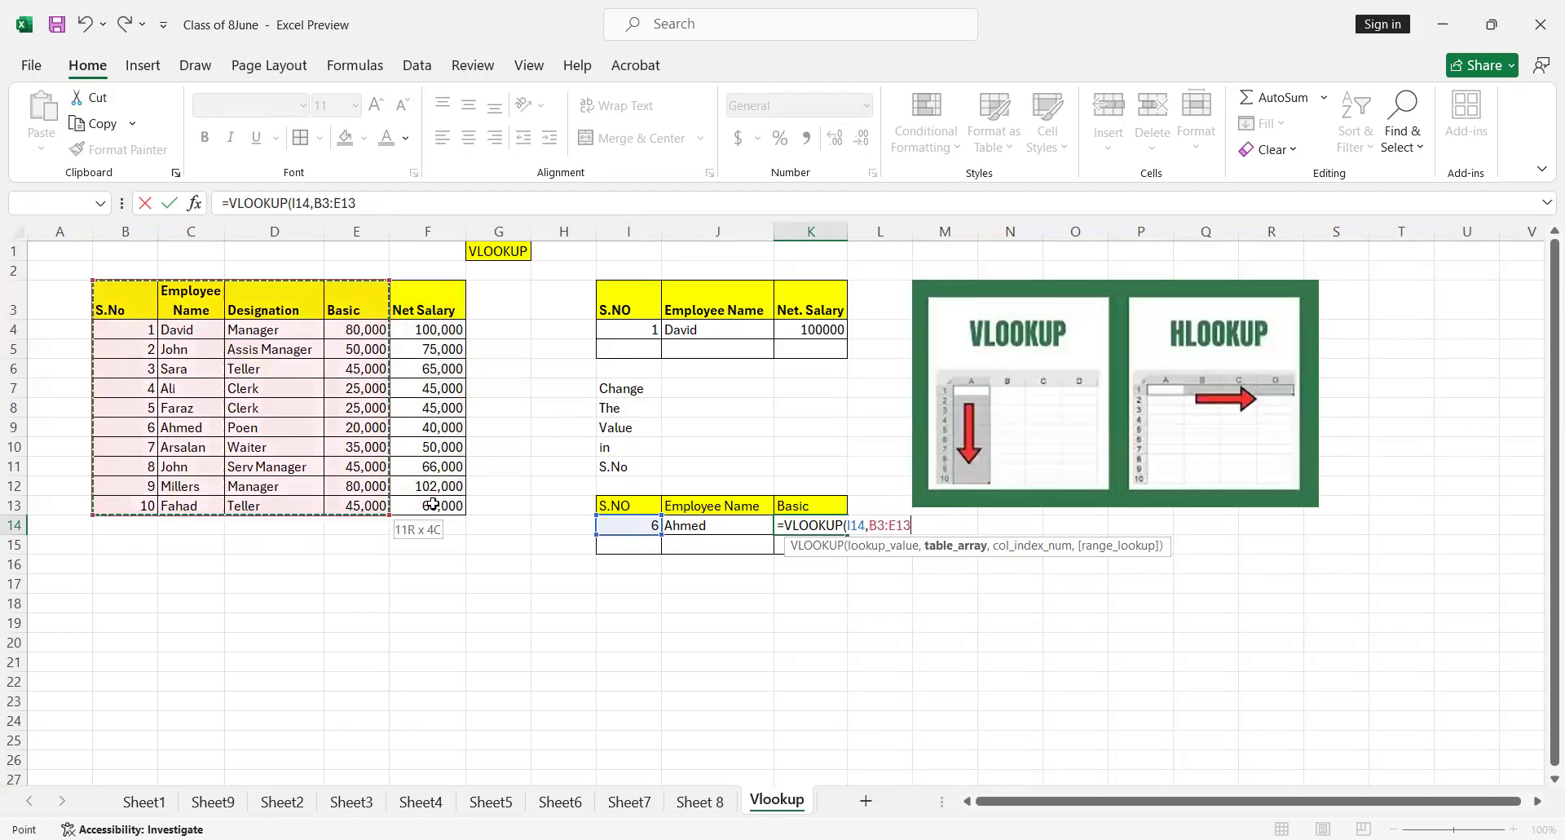
key(shift+Right)
Finish the K14 formula with column index 3 and range lookup 0 for an exact match
text(,)
key(Left)
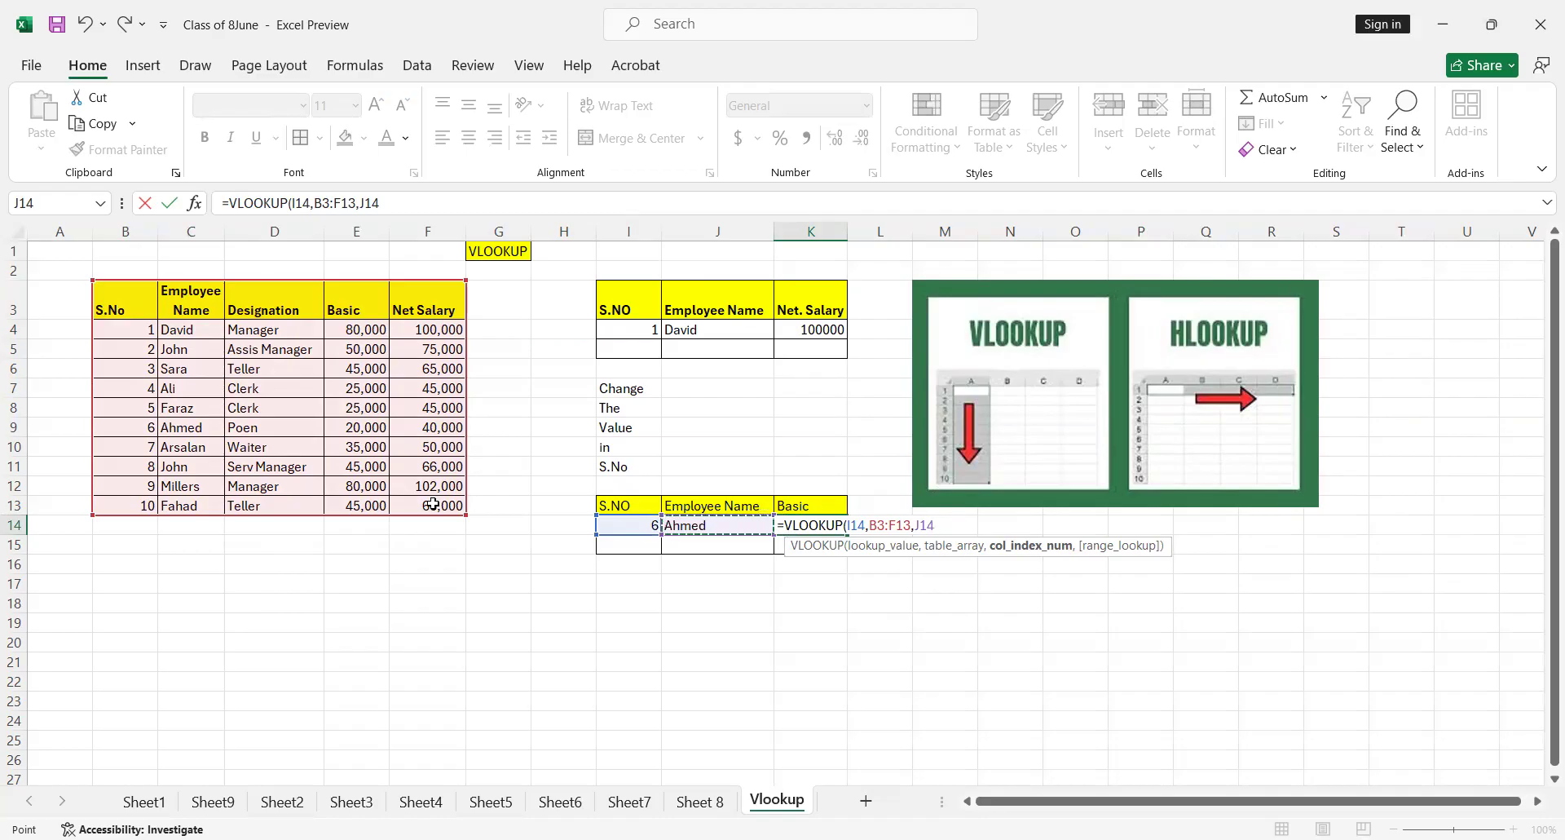
key(BackSpace)
key(BackSpace)
key(BackSpace)
text(3,0)
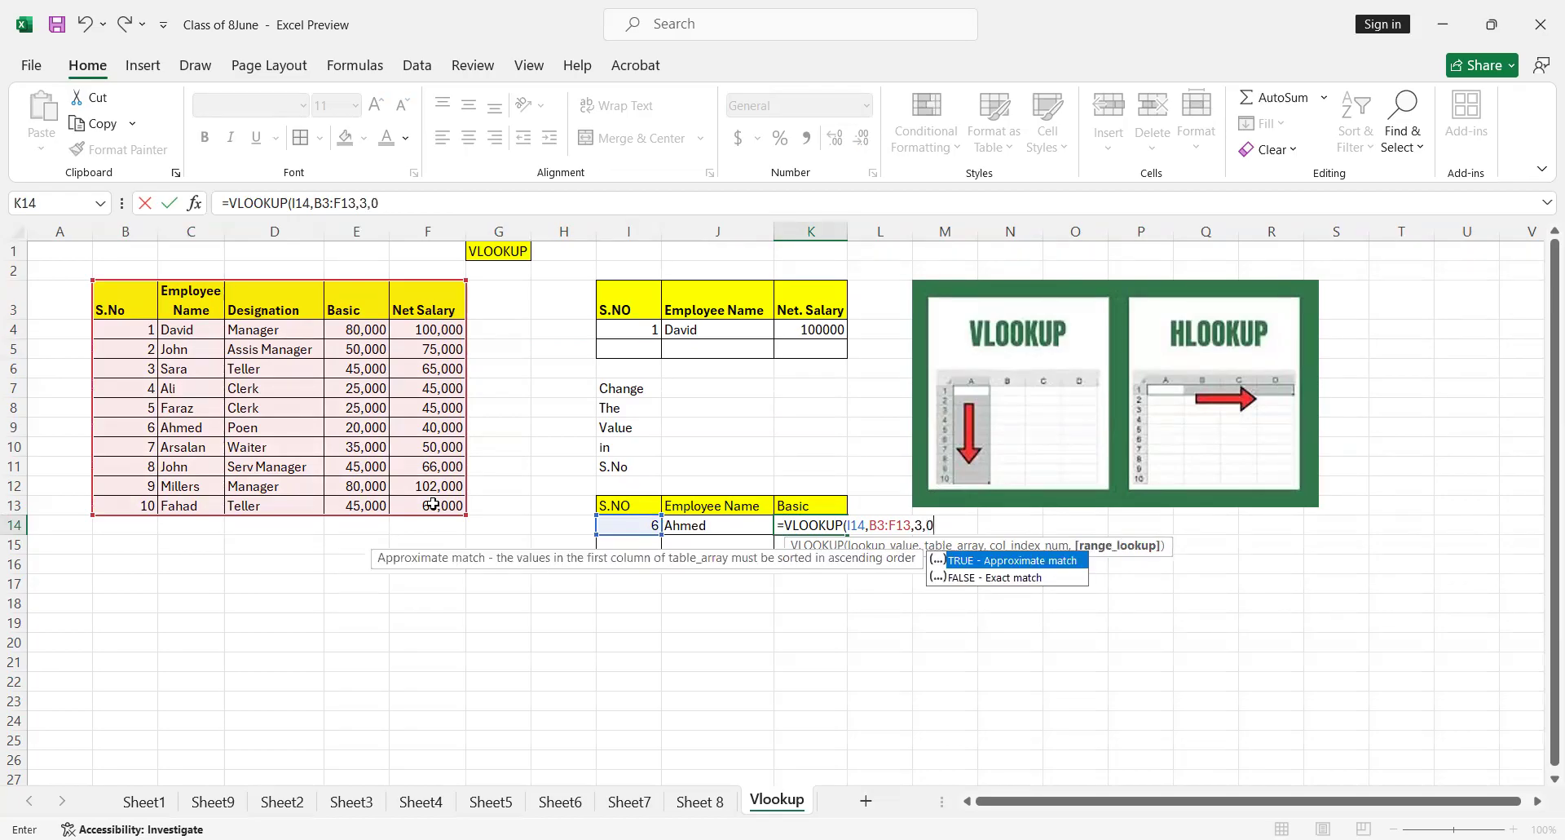
key(ctrl+Return)
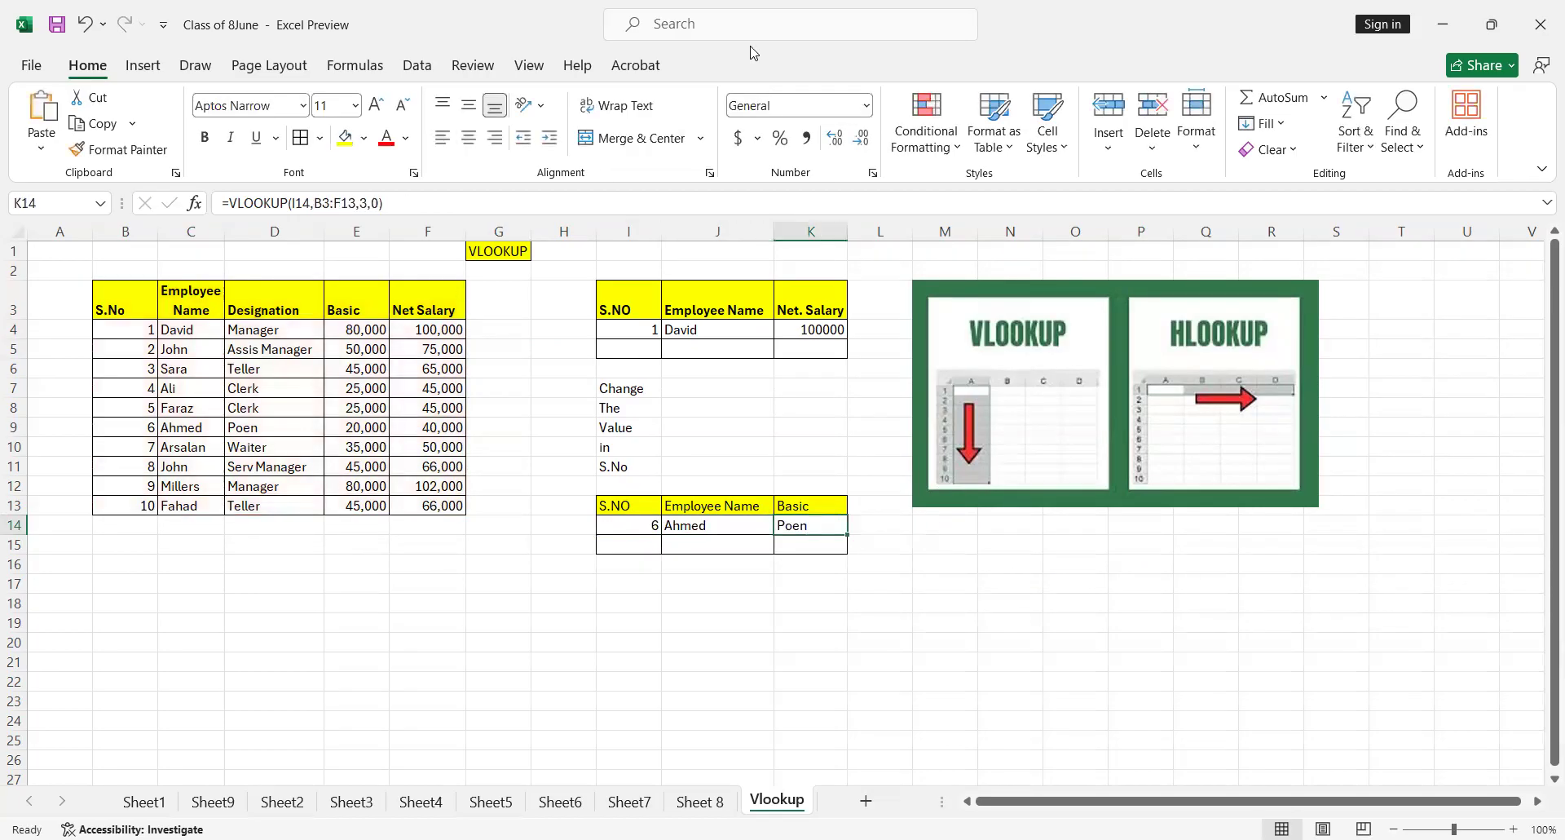
Make the table array in the K14 formula absolute as $B$3:$F$13
click(529, 67)
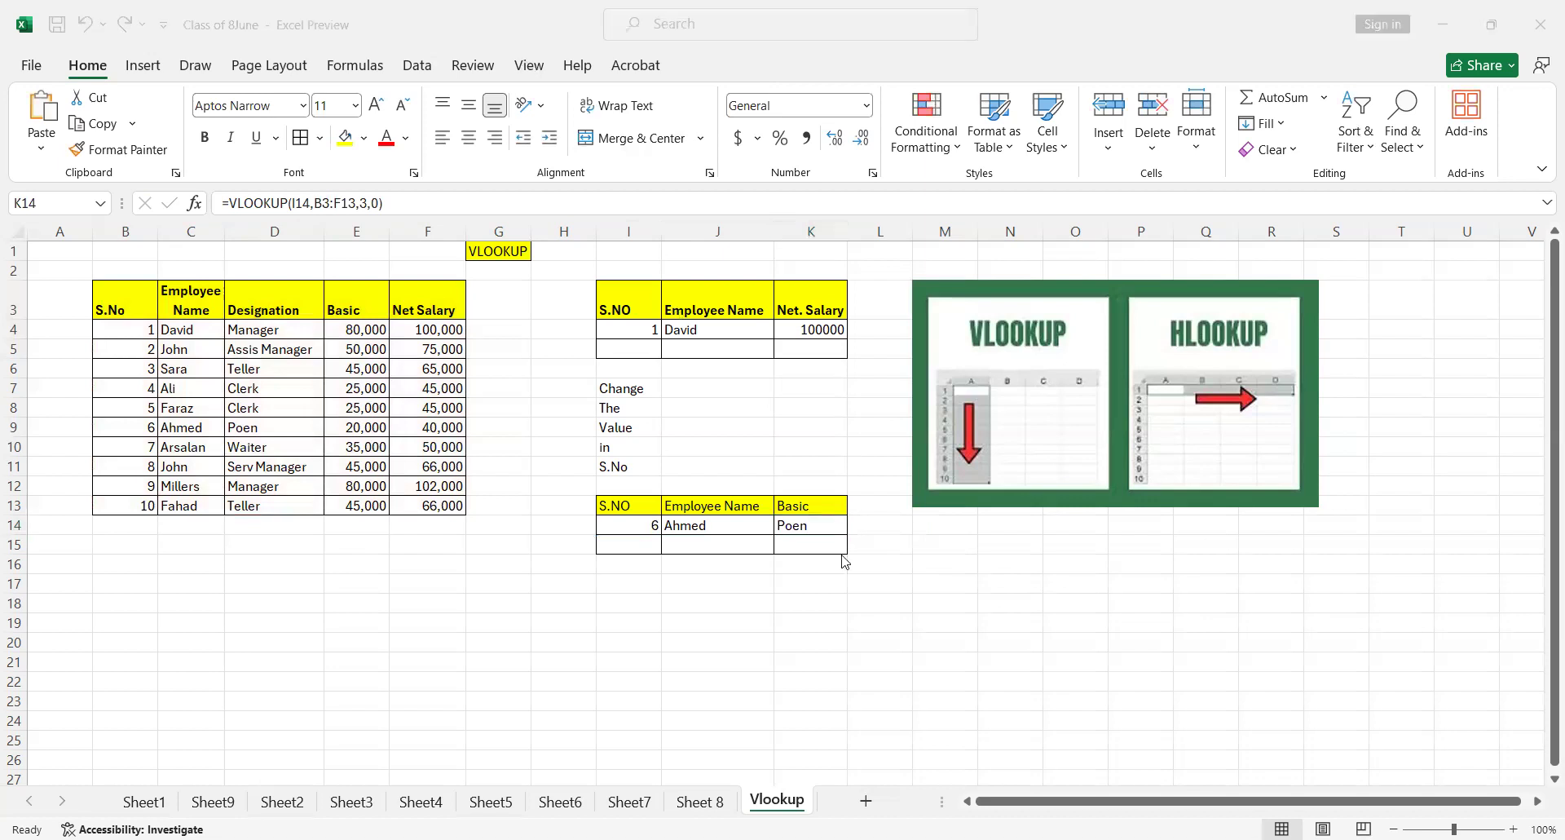
click(593, 202)
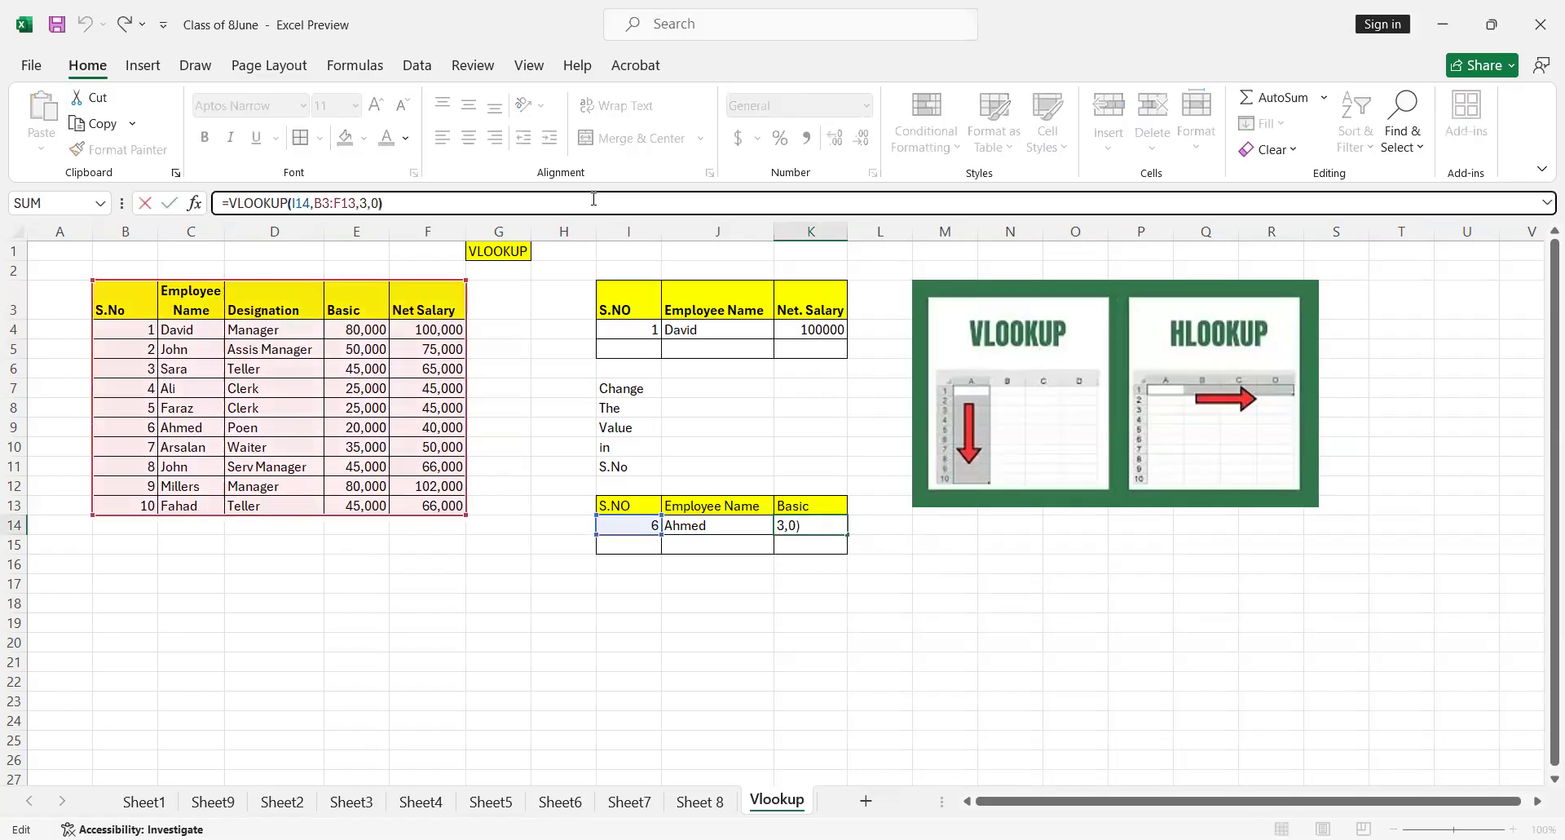
key(Left)
key(Left)
key(Left)
key(Left)
key(shift+Left)
key(shift+Left)
key(shift+Left)
key(shift+Left)
key(shift+Left)
key(shift+Left)
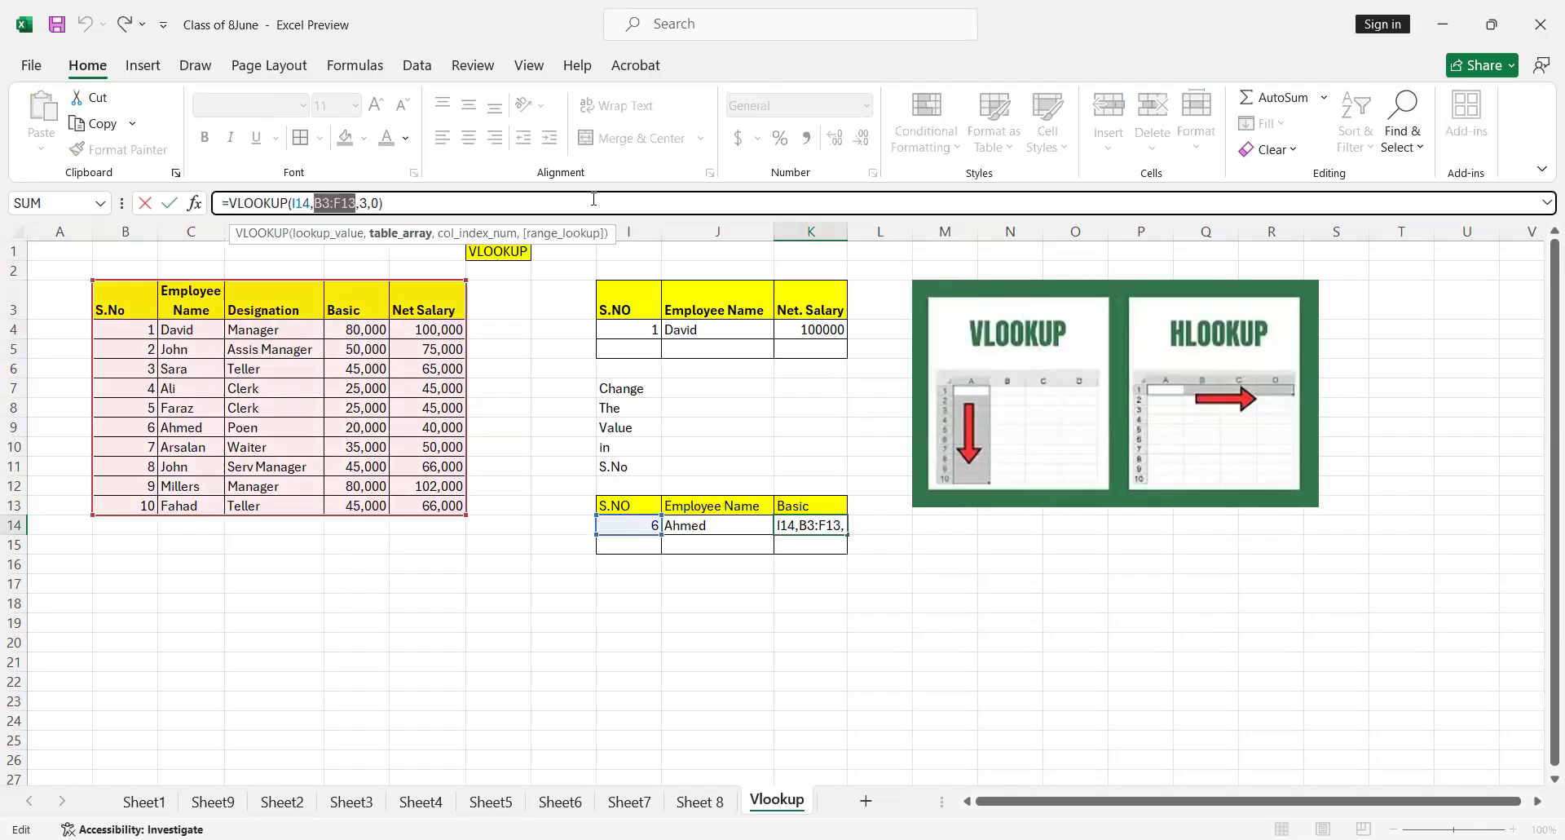
key(F4)
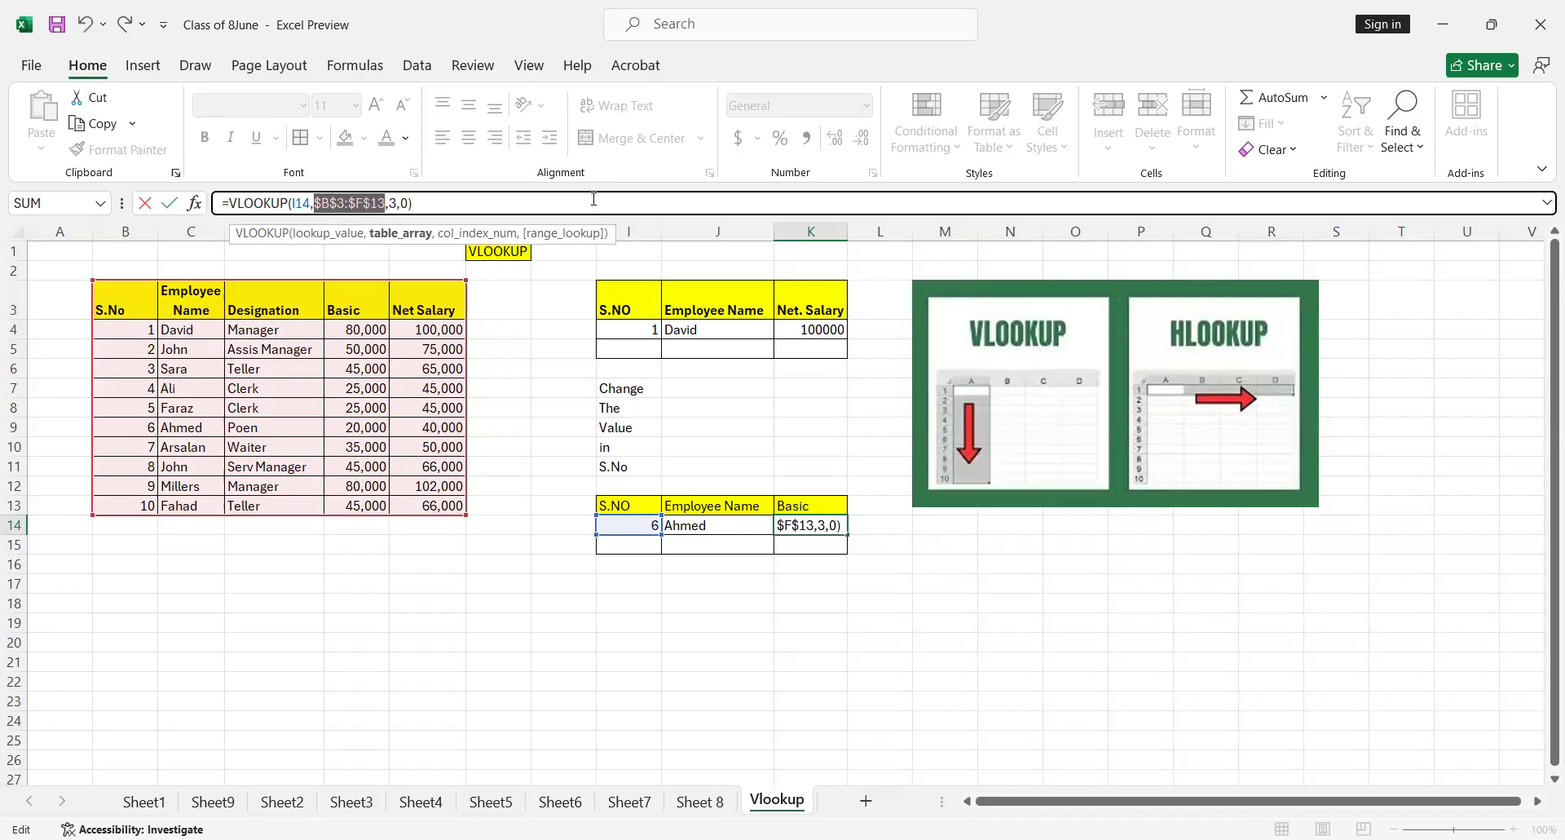
key(ctrl+Return)
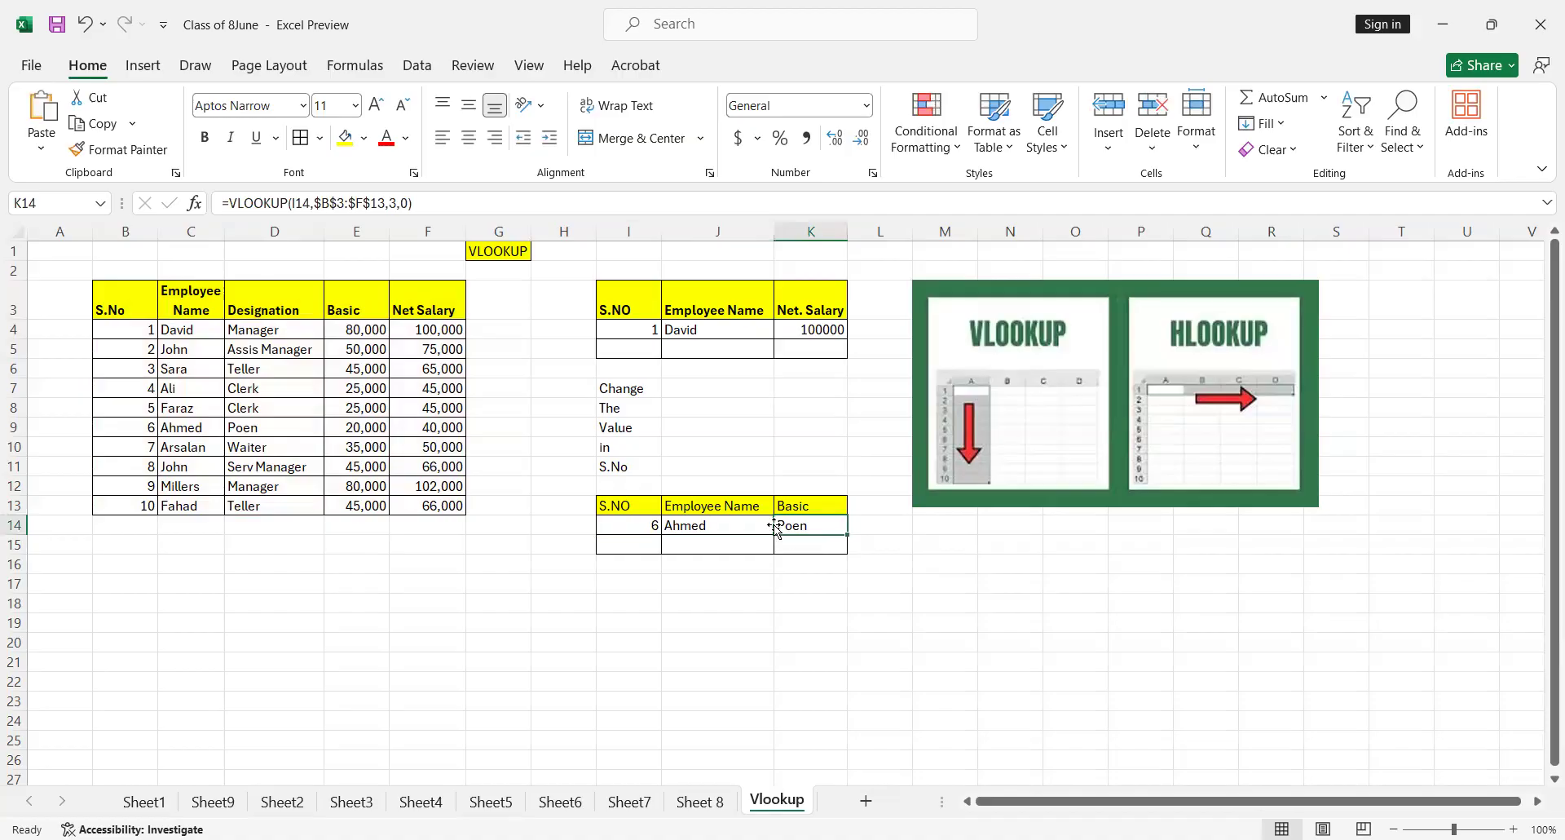
Change the column index in the K14 VLOOKUP formula to 4 so it returns the Basic column
click(483, 208)
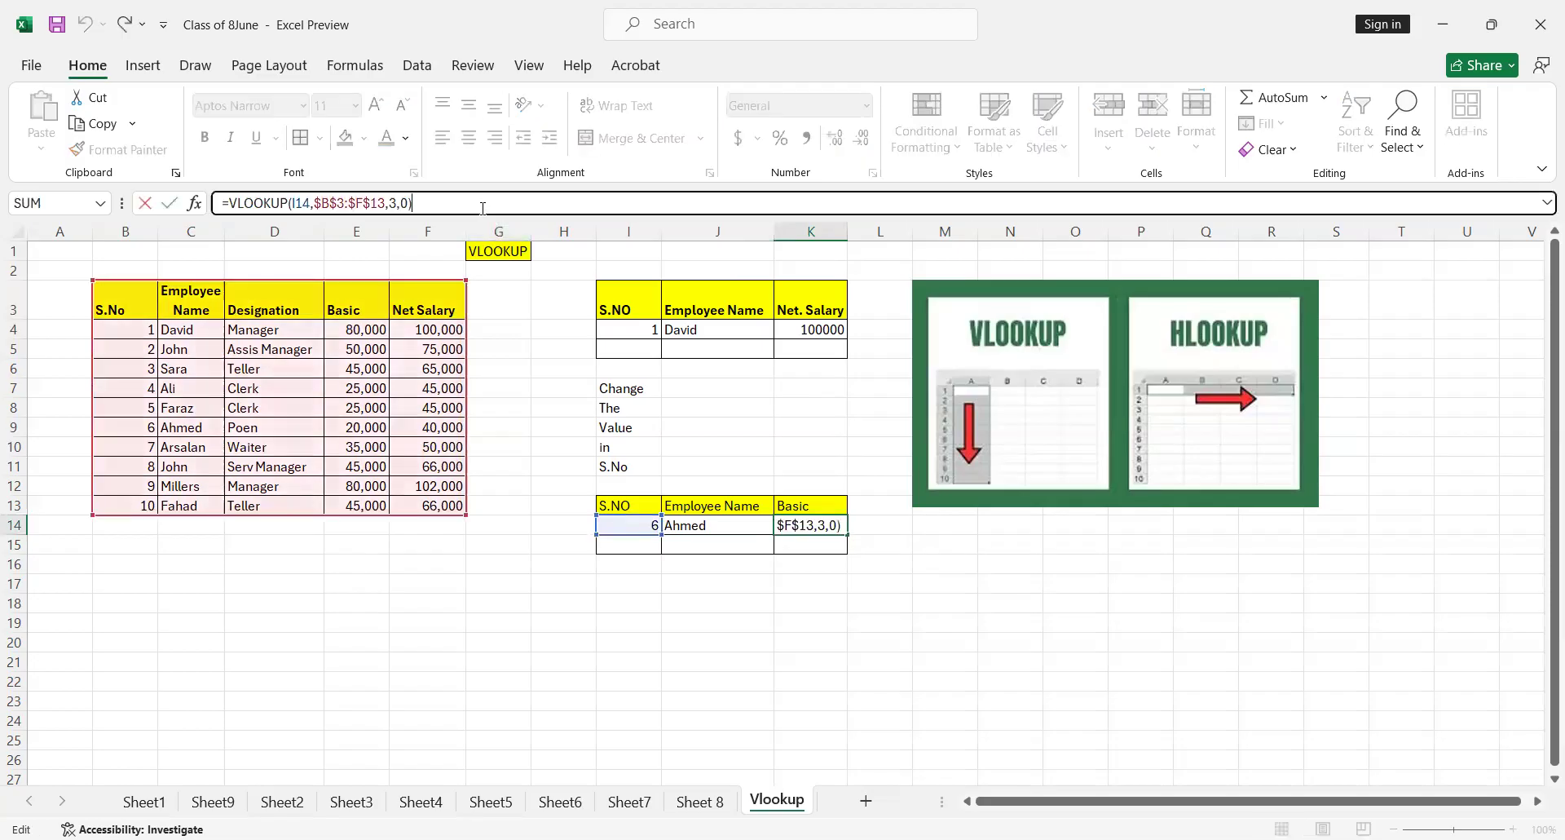
key(Left)
key(Left)
key(Left)
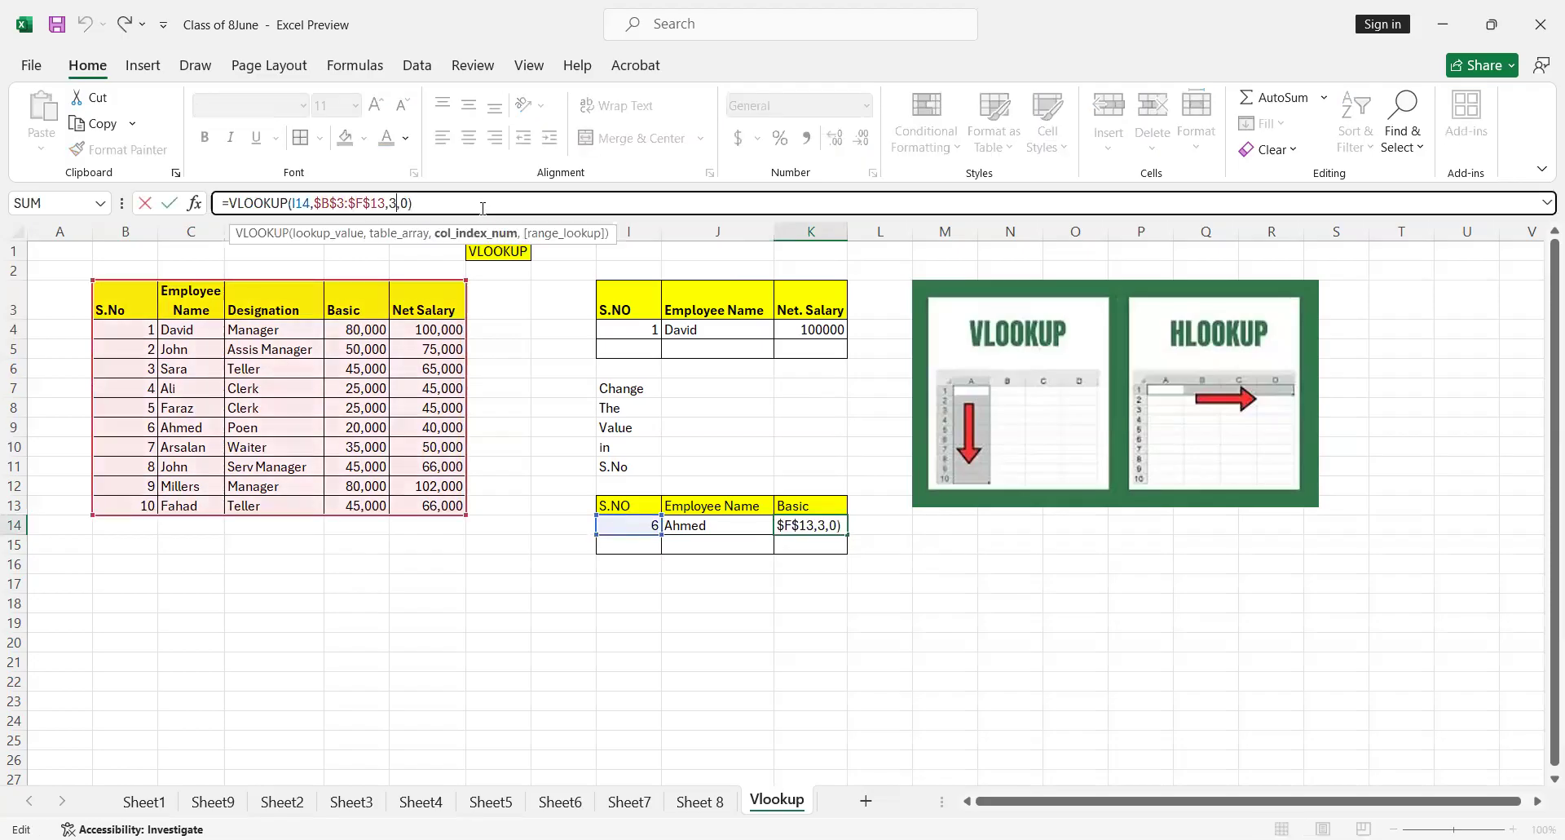
key(BackSpace)
text(4)
key(ctrl+Return)
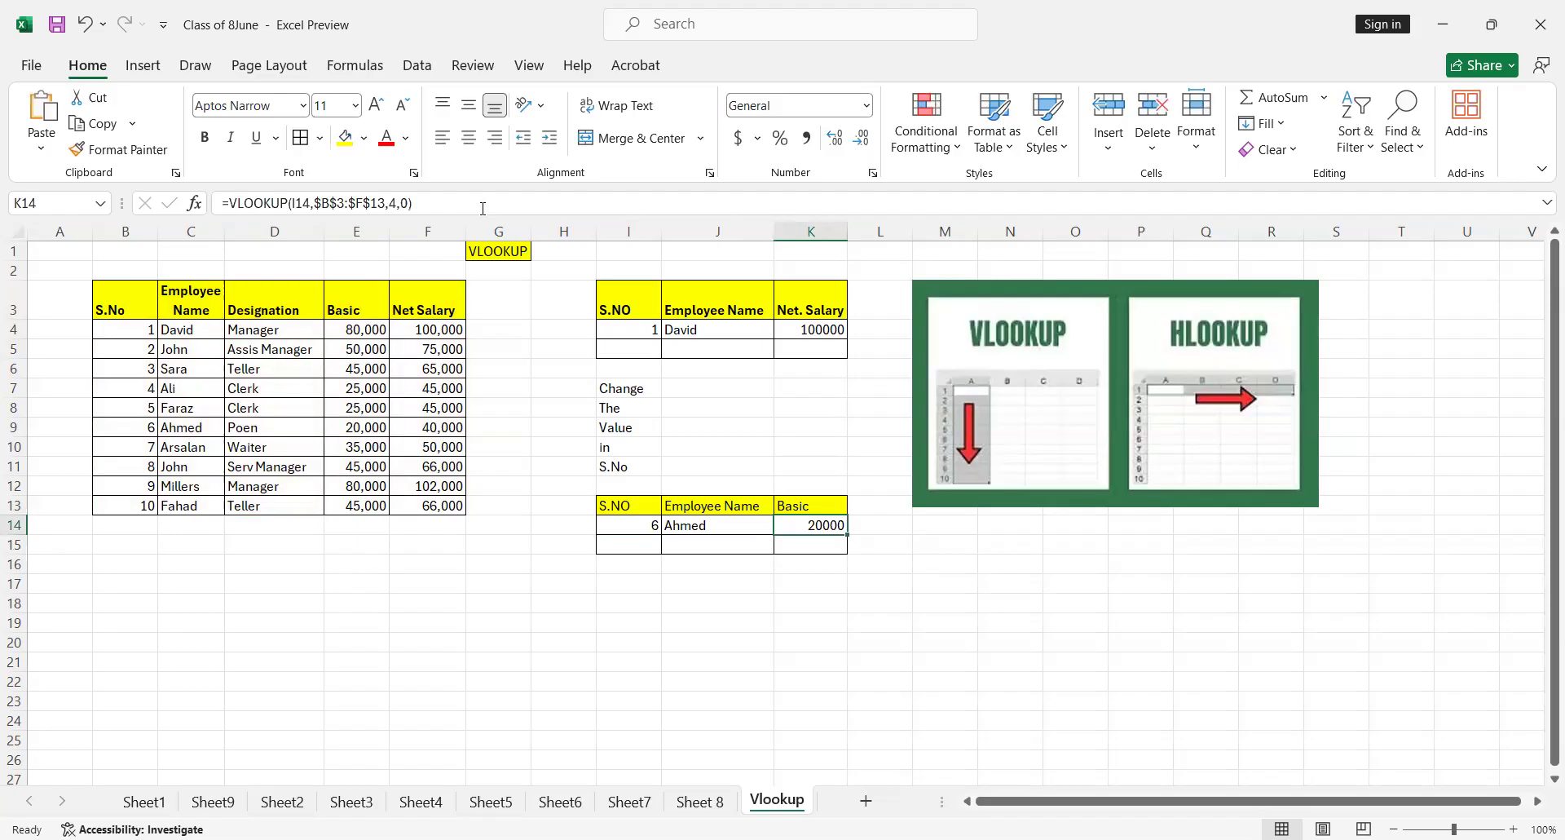
Enter 8 as the S.NO in I14 to test both the Employee Name and Basic lookups
key(Down)
key(Left)
key(Left)
key(Left)
key(Up)
key(Right)
text(8)
key(ctrl+Return)
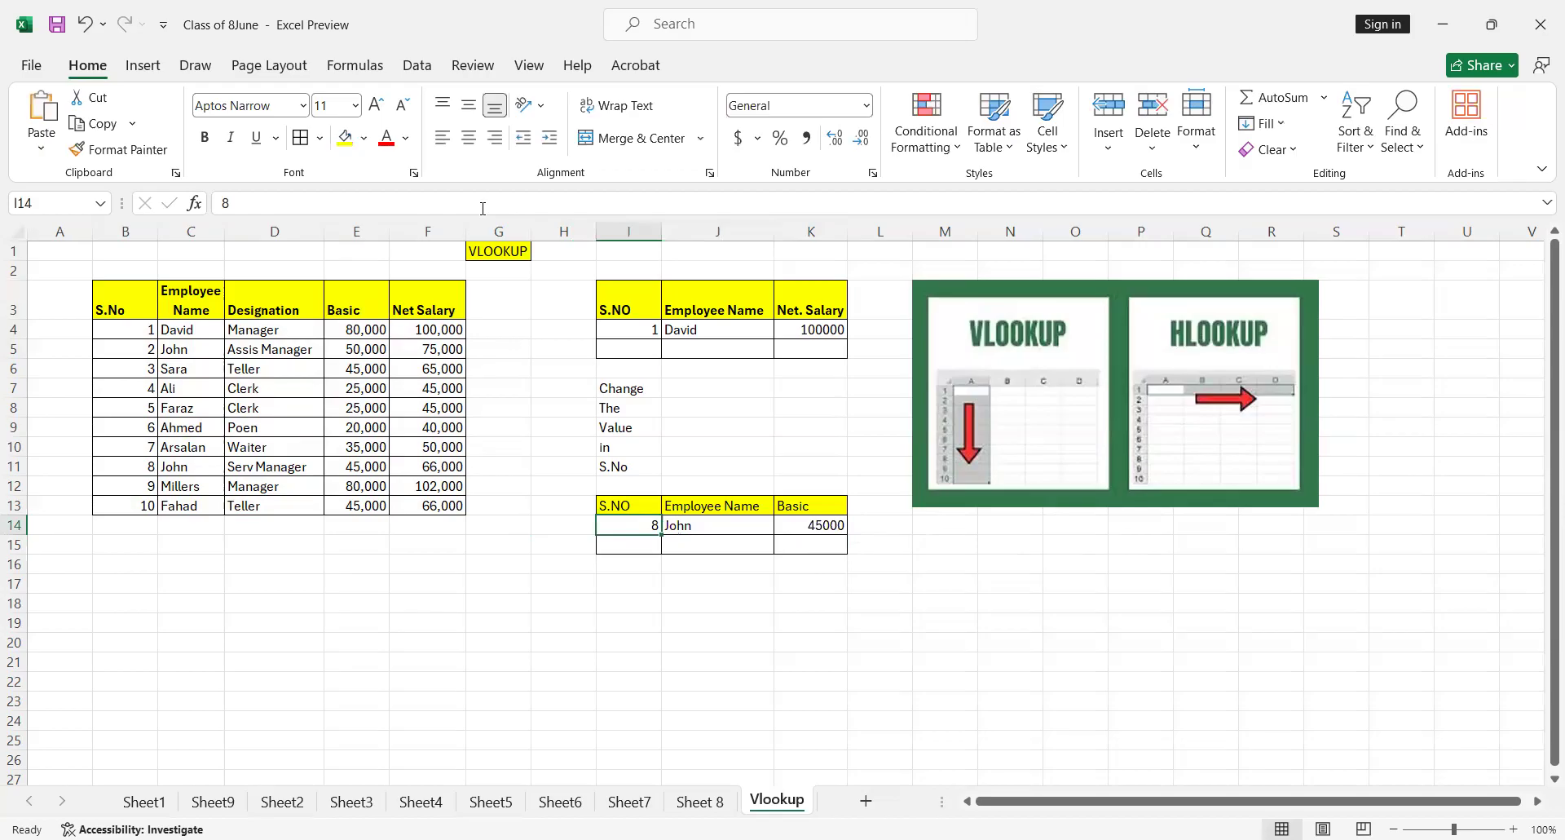
key(alt+Tab)
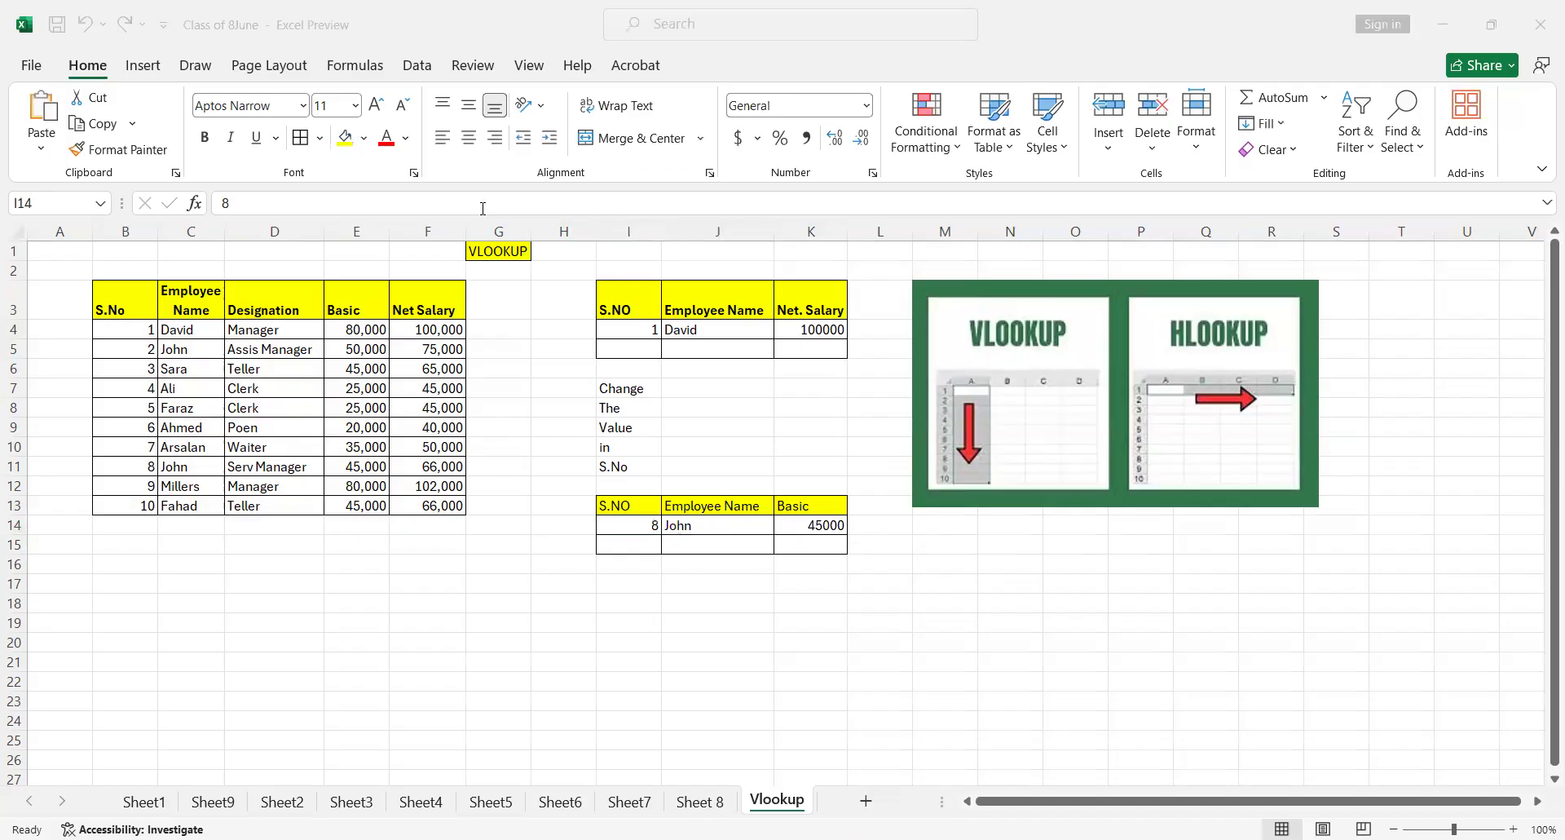